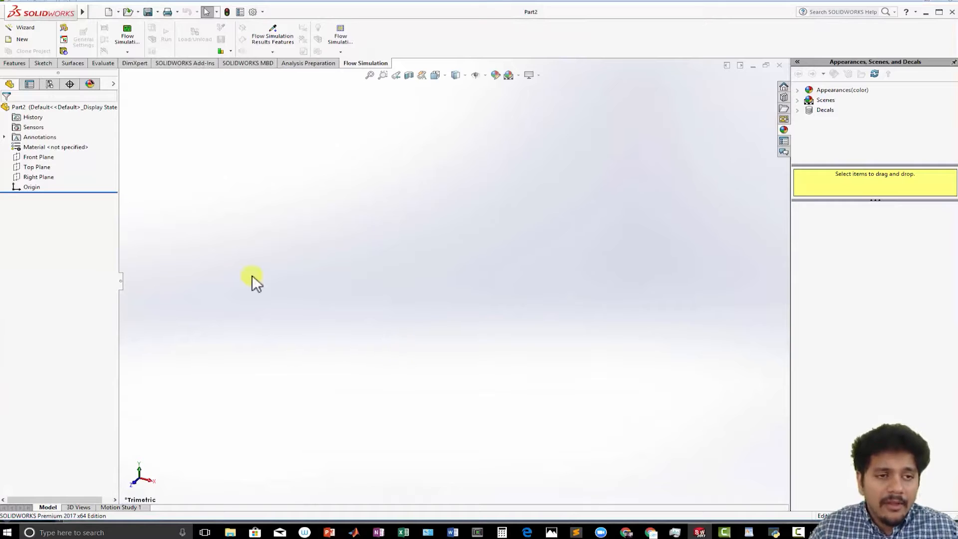
- Import the airfoil coordinates from the text file naca_test.txt as a Curve Through XYZ Points
{"action": "left_click", "coordinate": [154, 11]}
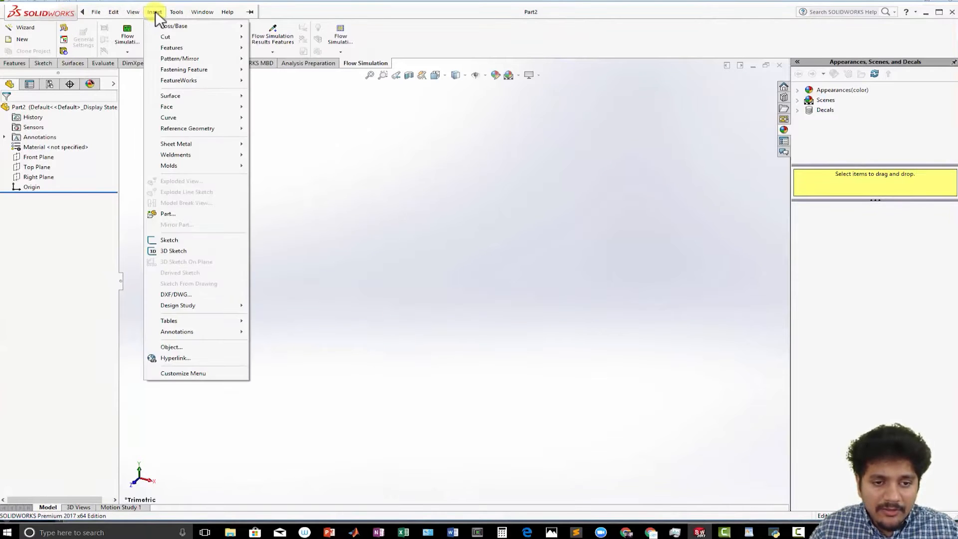
{"action": "mouse_move", "coordinate": [183, 120]}
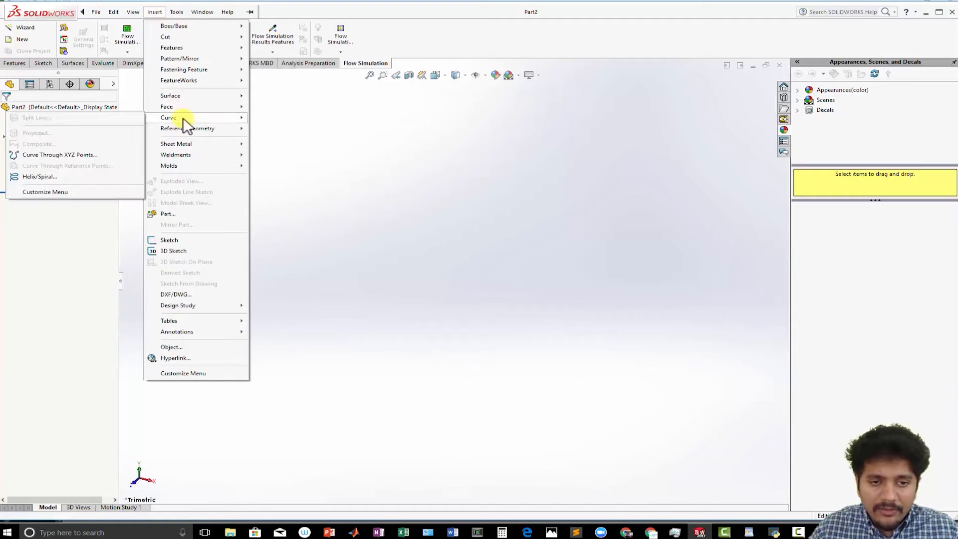
{"action": "left_click", "coordinate": [79, 155]}
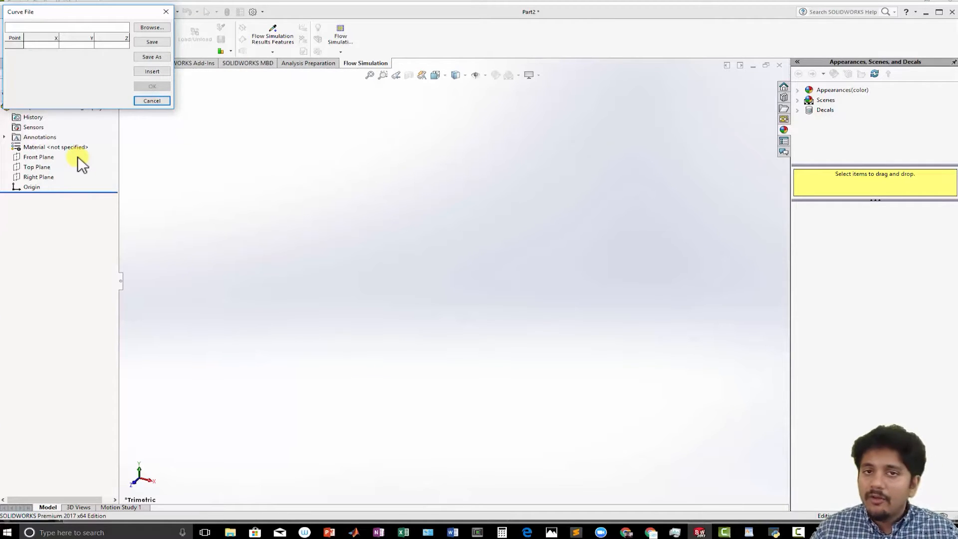
{"action": "left_click", "coordinate": [142, 27]}
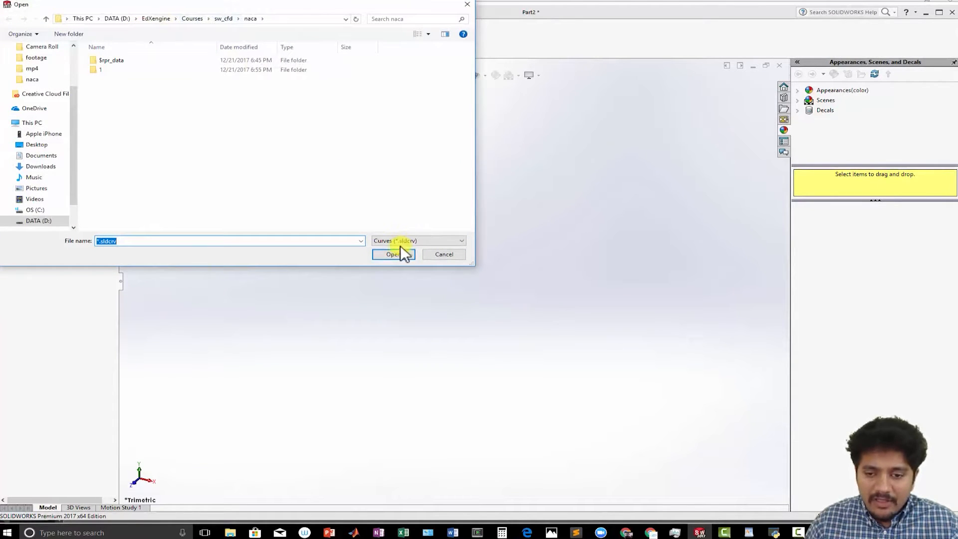
{"action": "left_click", "coordinate": [412, 239]}
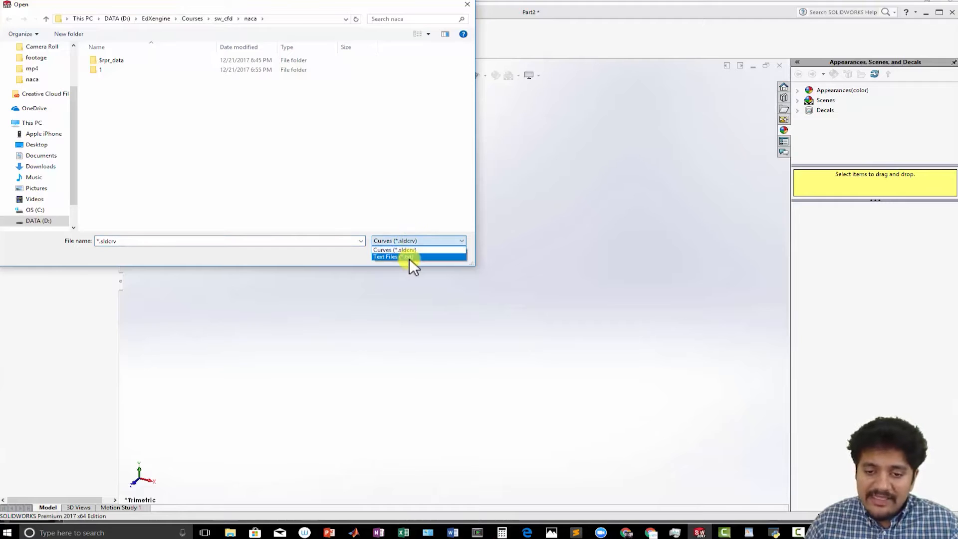
{"action": "left_click", "coordinate": [410, 257]}
{"action": "left_click", "coordinate": [115, 80]}
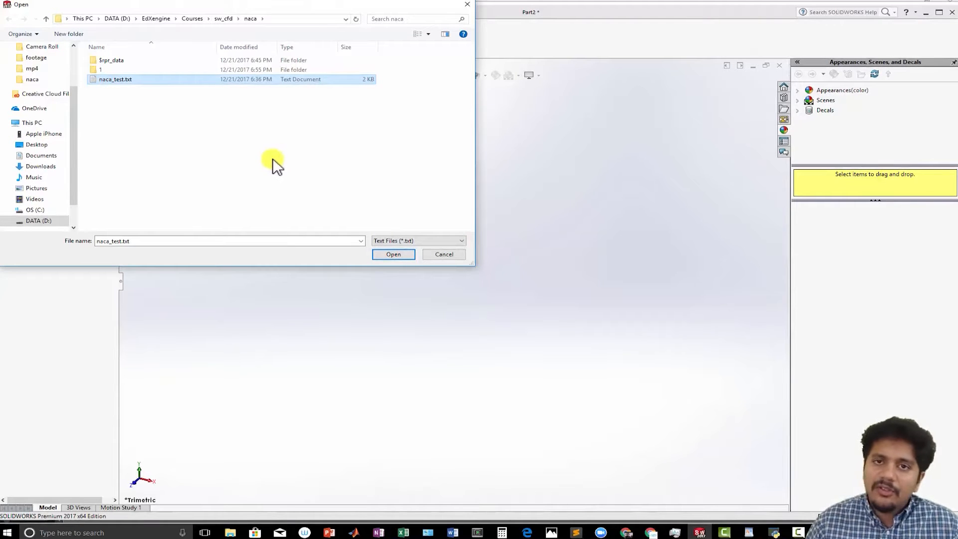
{"action": "left_click", "coordinate": [383, 254]}
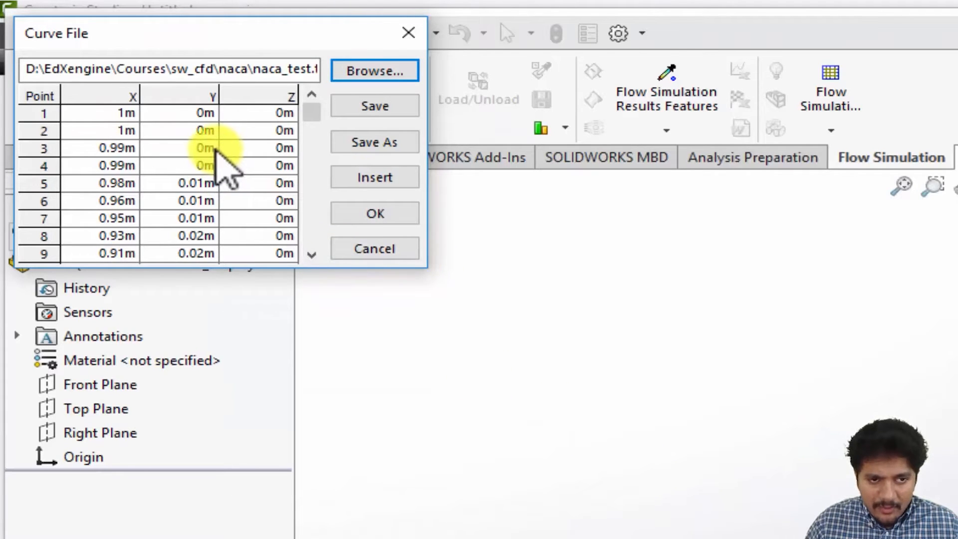
{"action": "left_click", "coordinate": [364, 213]}
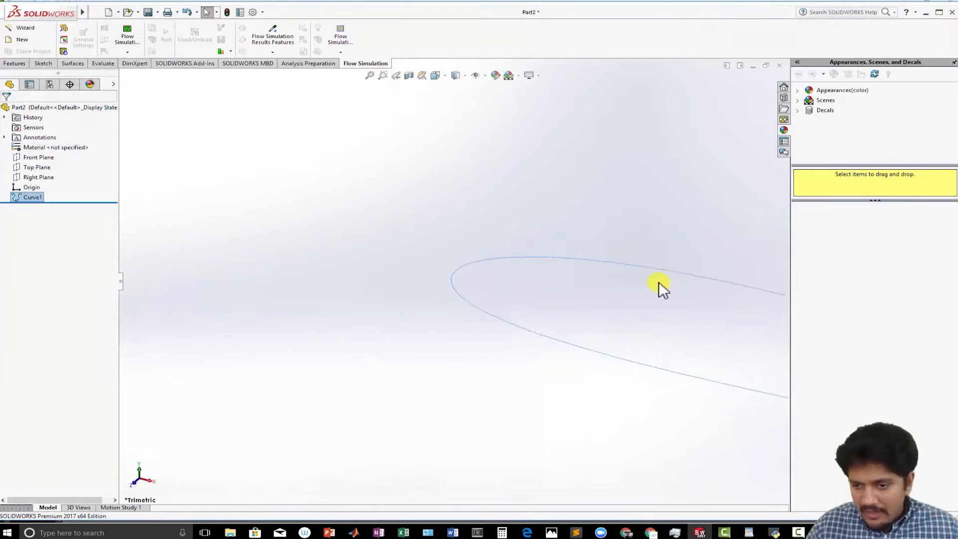
- Open a sketch on the Front Plane and convert the imported airfoil curve into sketch entities
{"action": "scroll", "coordinate": [659, 282], "scroll_direction": "up", "scroll_amount": 3}
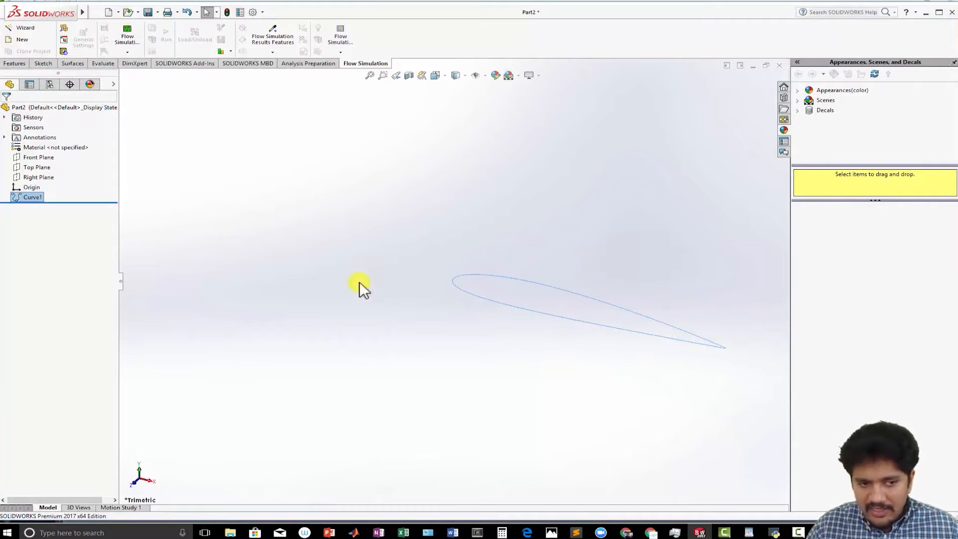
{"action": "left_click", "coordinate": [437, 75]}
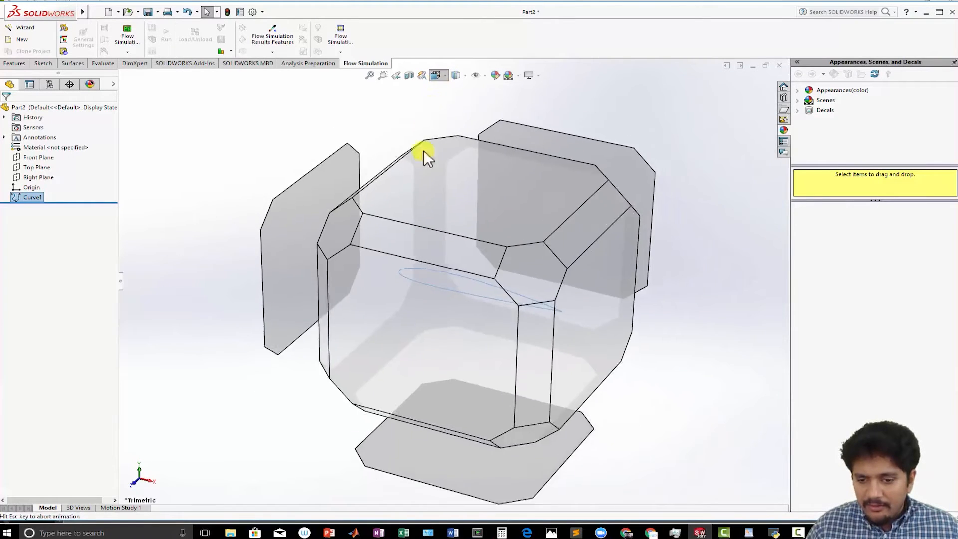
{"action": "left_click", "coordinate": [401, 303]}
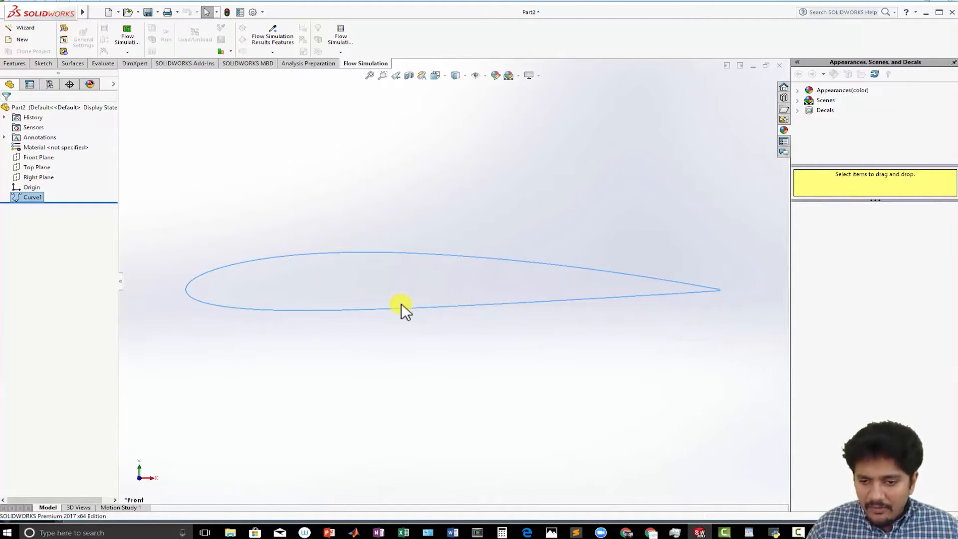
{"action": "scroll", "coordinate": [401, 303], "scroll_direction": "down", "scroll_amount": 2}
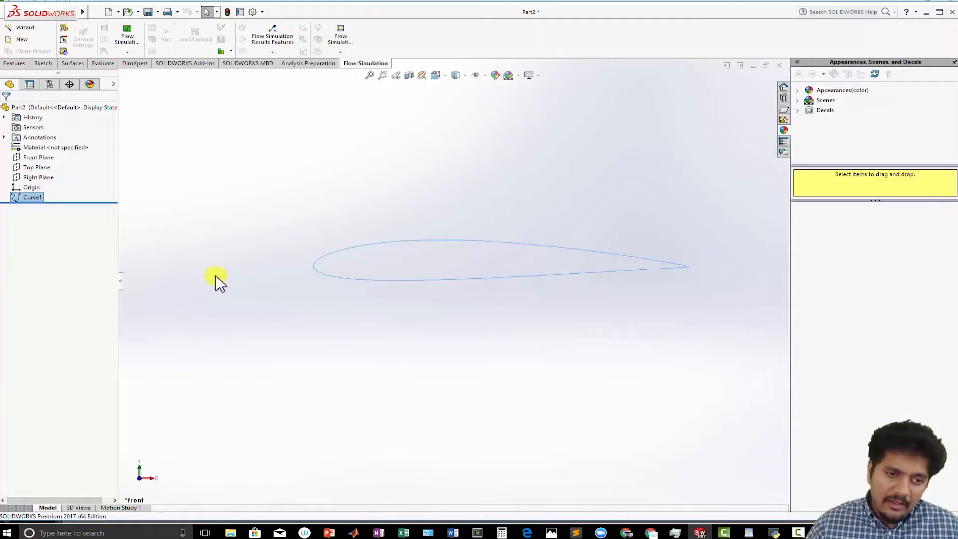
{"action": "left_click", "coordinate": [37, 159]}
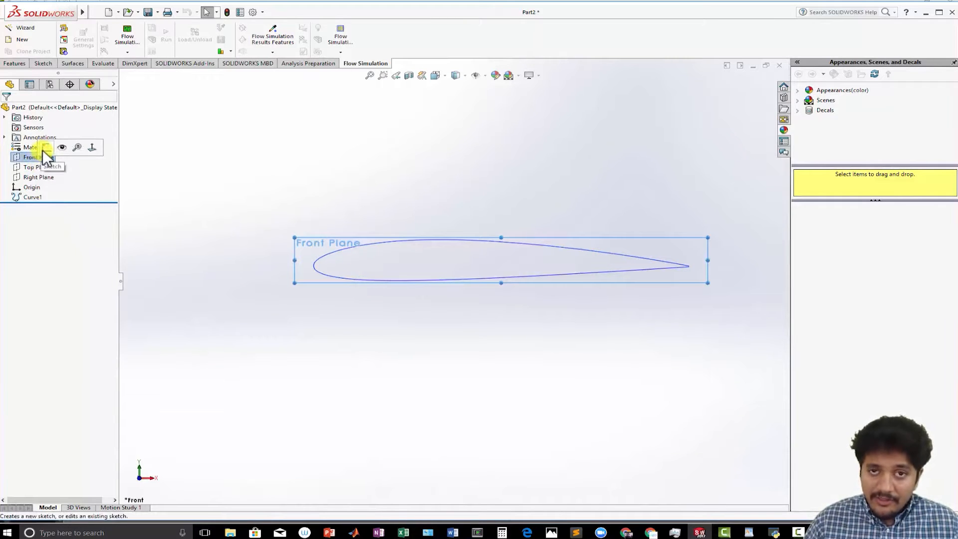
{"action": "left_click", "coordinate": [45, 148]}
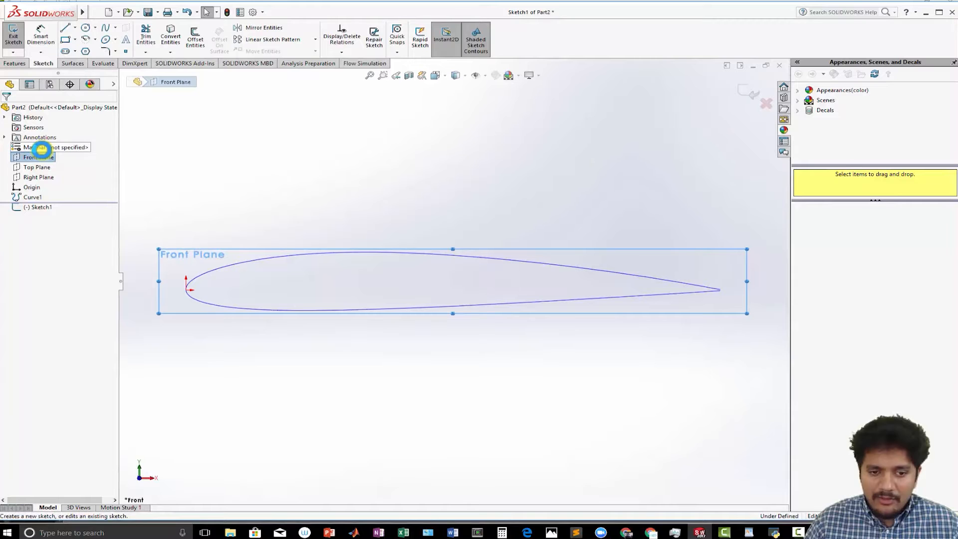
{"action": "left_click", "coordinate": [201, 277]}
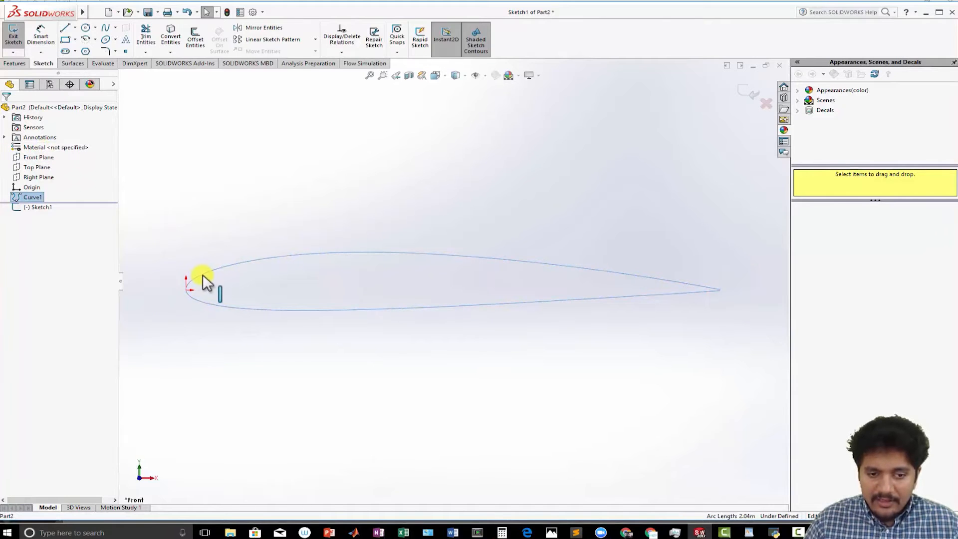
{"action": "left_click", "coordinate": [175, 40]}
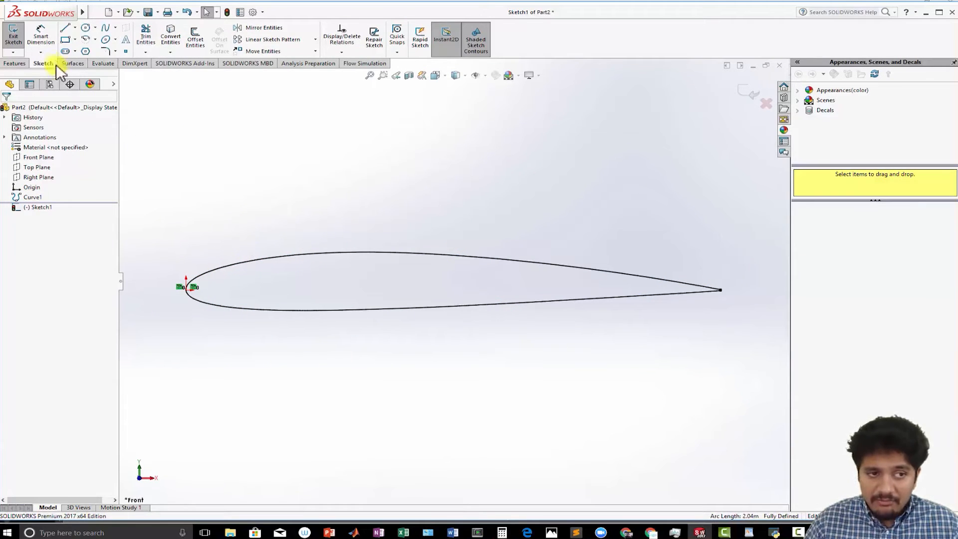
- Draw a line joining the two open endpoints at the airfoil's trailing edge to close the profile
{"action": "scroll", "coordinate": [649, 300], "scroll_direction": "up", "scroll_amount": 2}
{"action": "scroll", "coordinate": [609, 295], "scroll_direction": "down", "scroll_amount": 6}
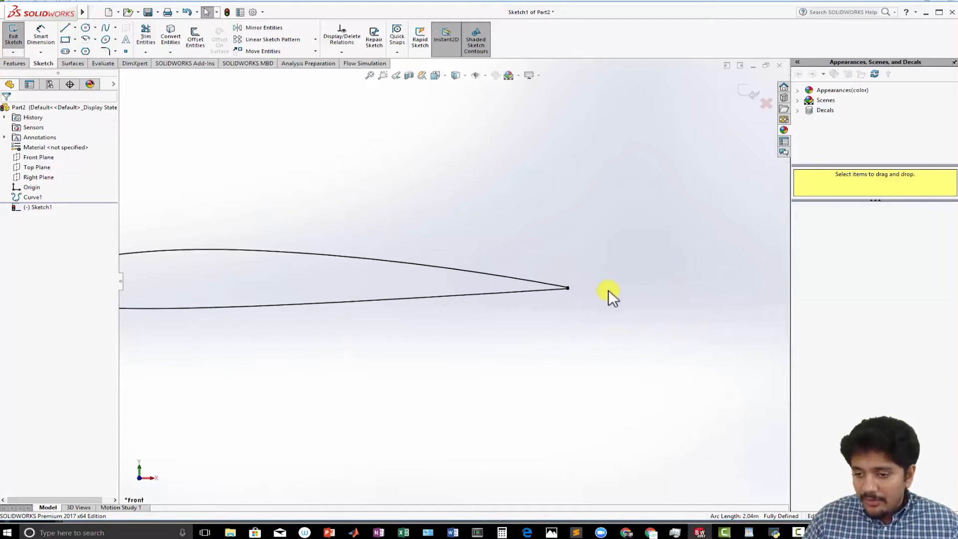
{"action": "scroll", "coordinate": [568, 308], "scroll_direction": "down", "scroll_amount": 1}
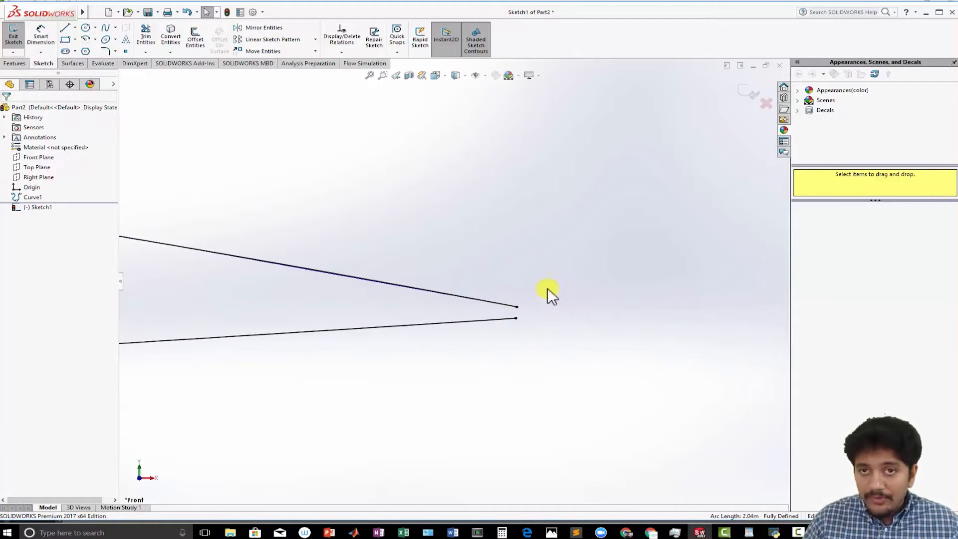
{"action": "left_click", "coordinate": [64, 27]}
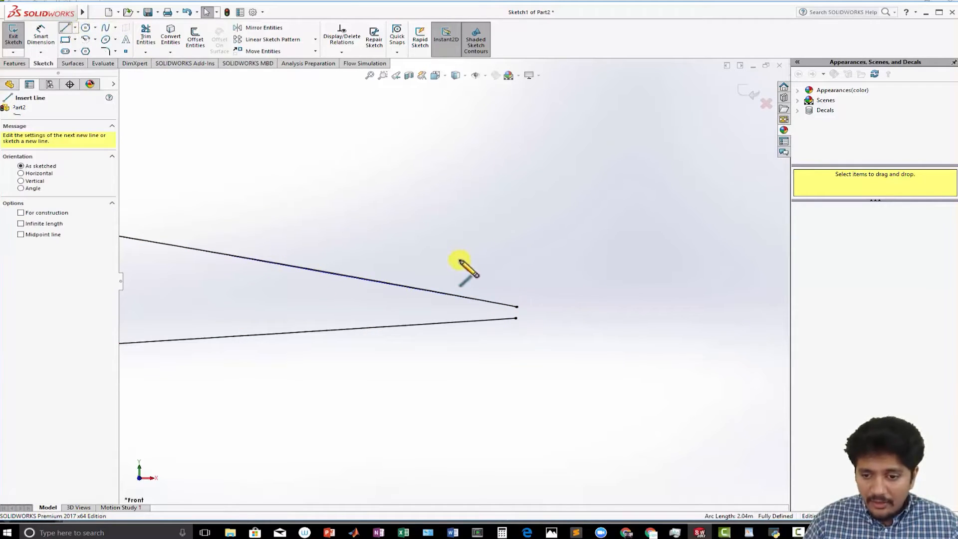
{"action": "left_click", "coordinate": [516, 307]}
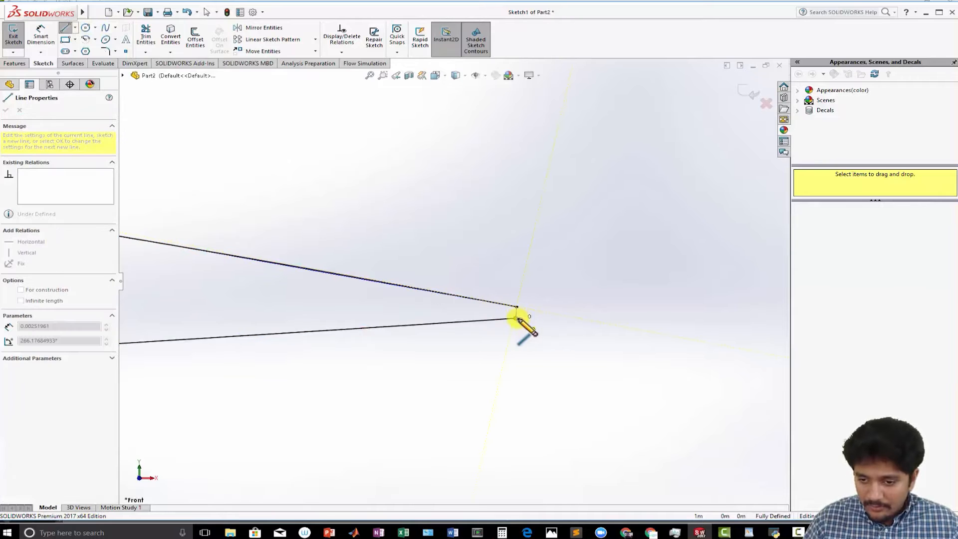
{"action": "left_click", "coordinate": [516, 319]}
{"action": "scroll", "coordinate": [474, 338], "scroll_direction": "up", "scroll_amount": 5}
{"action": "scroll", "coordinate": [474, 341], "scroll_direction": "up", "scroll_amount": 3}
{"action": "scroll", "coordinate": [254, 271], "scroll_direction": "up", "scroll_amount": 2}
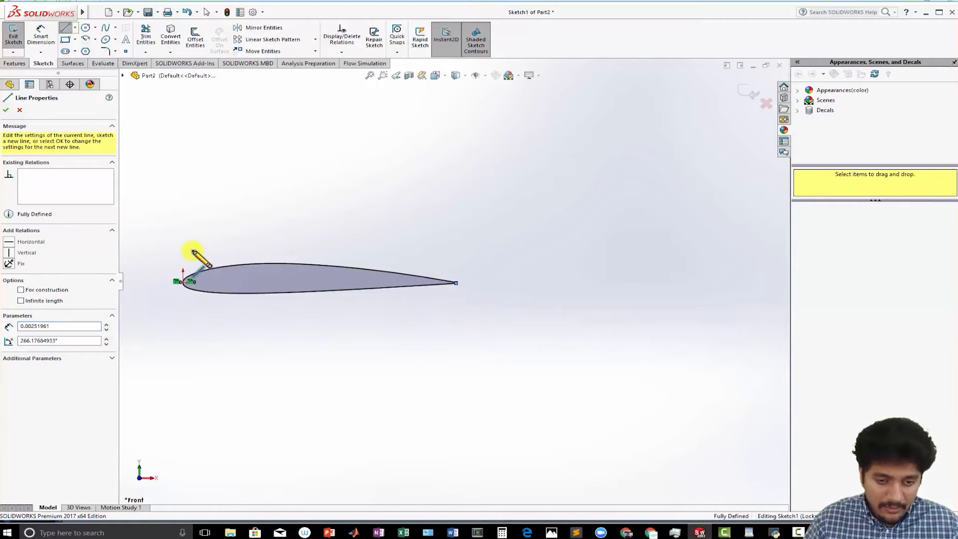
{"action": "scroll", "coordinate": [265, 242], "scroll_direction": "down", "scroll_amount": 3}
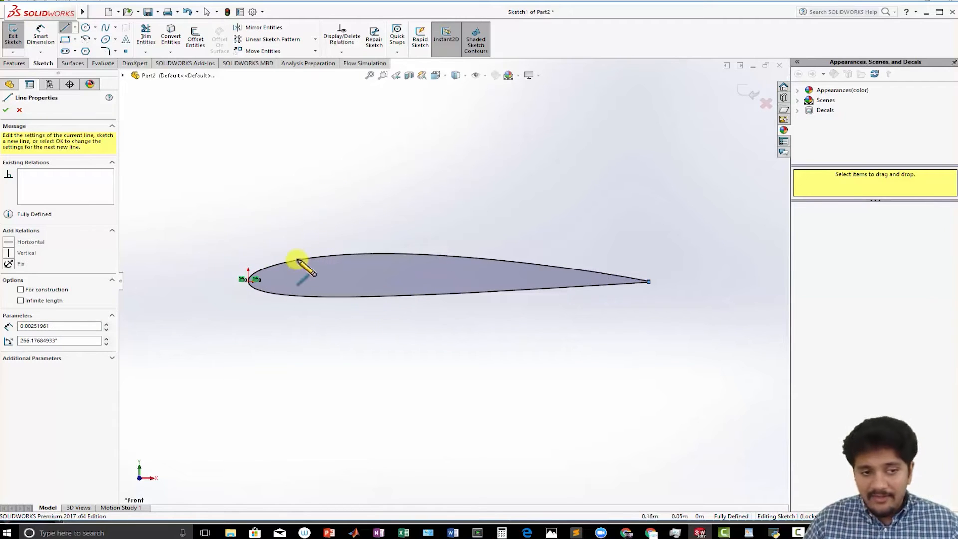
{"action": "left_click", "coordinate": [8, 110]}
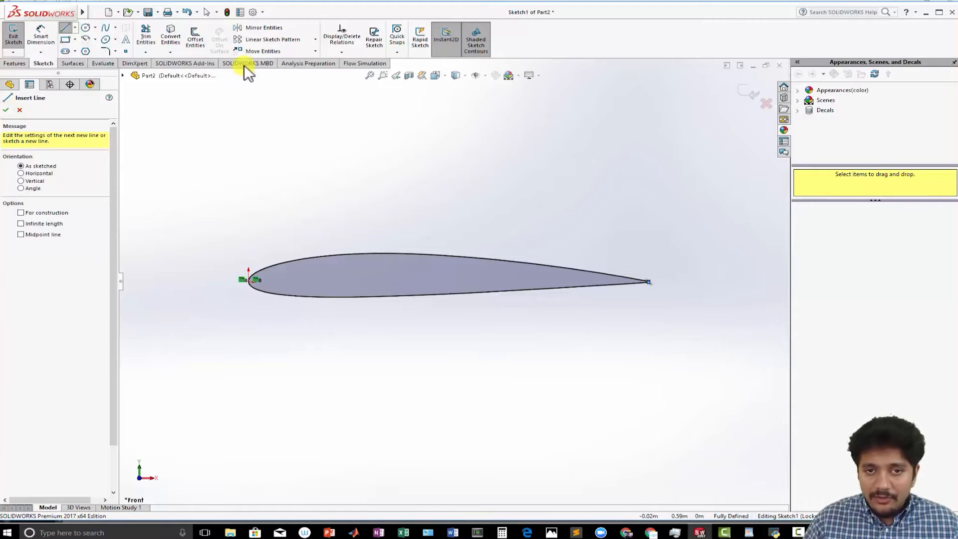
- Rotate the airfoil spline and trailing-edge line by -10 degrees about the leading-edge point at the origin
{"action": "left_click", "coordinate": [315, 51]}
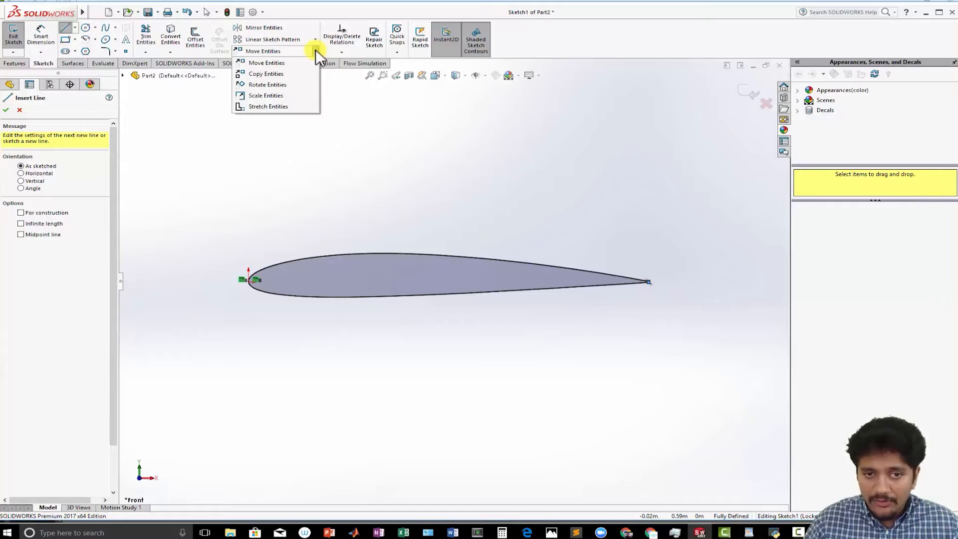
{"action": "left_click", "coordinate": [288, 83]}
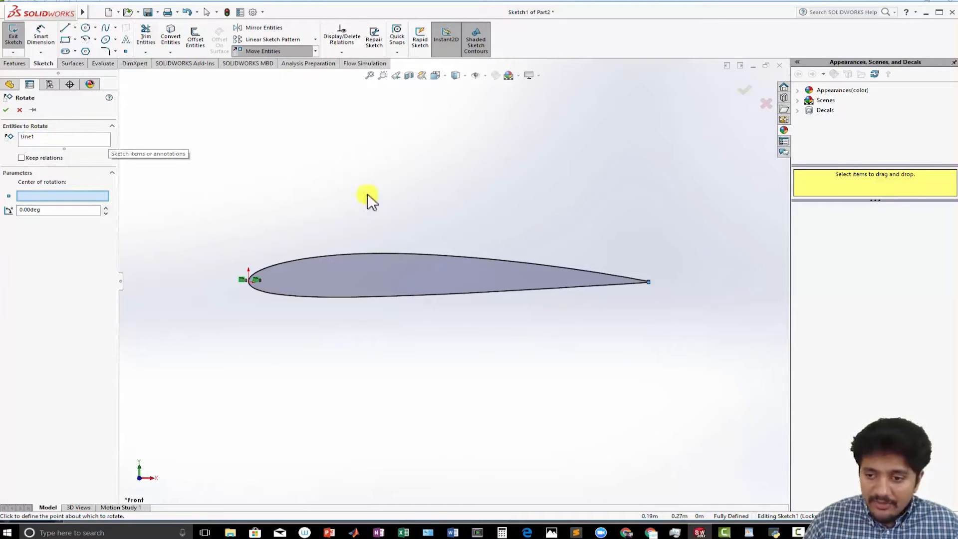
{"action": "left_click", "coordinate": [600, 273]}
{"action": "left_click", "coordinate": [73, 139]}
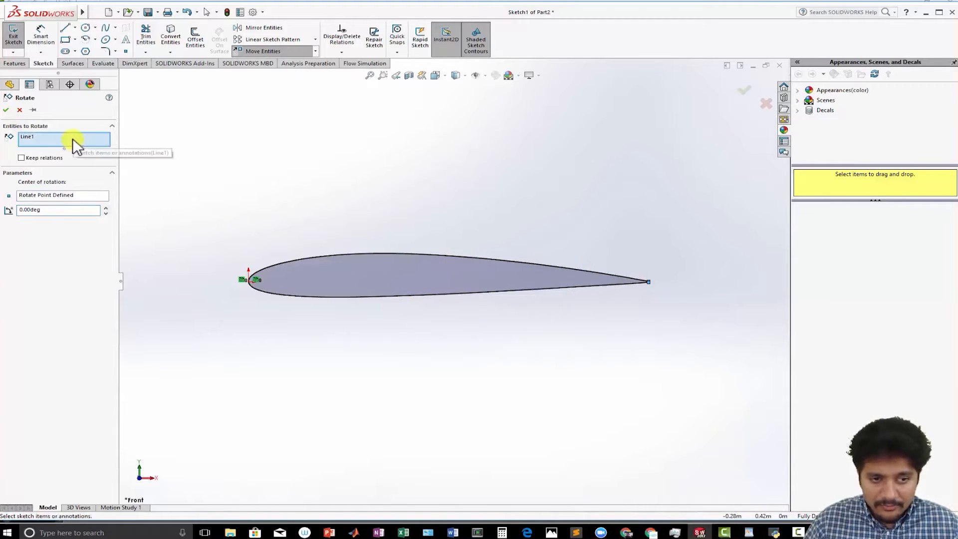
{"action": "left_click", "coordinate": [473, 255]}
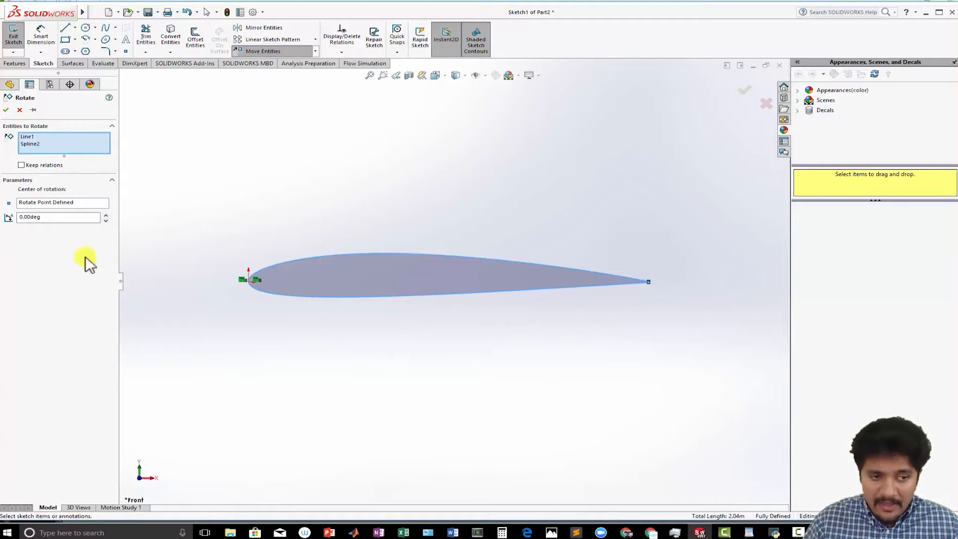
{"action": "left_click", "coordinate": [56, 203]}
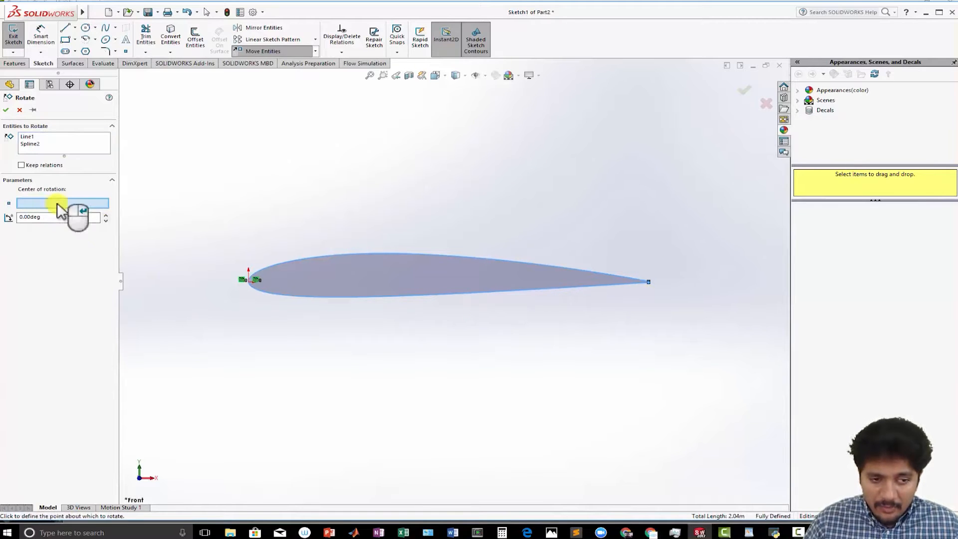
{"action": "left_click", "coordinate": [245, 283]}
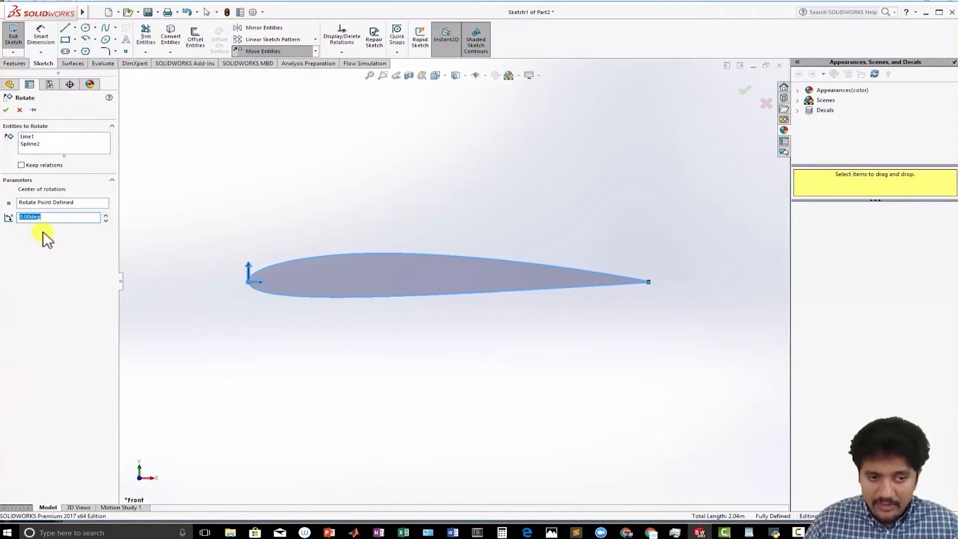
{"action": "type", "text": "10"}
{"action": "left_click", "coordinate": [145, 229]}
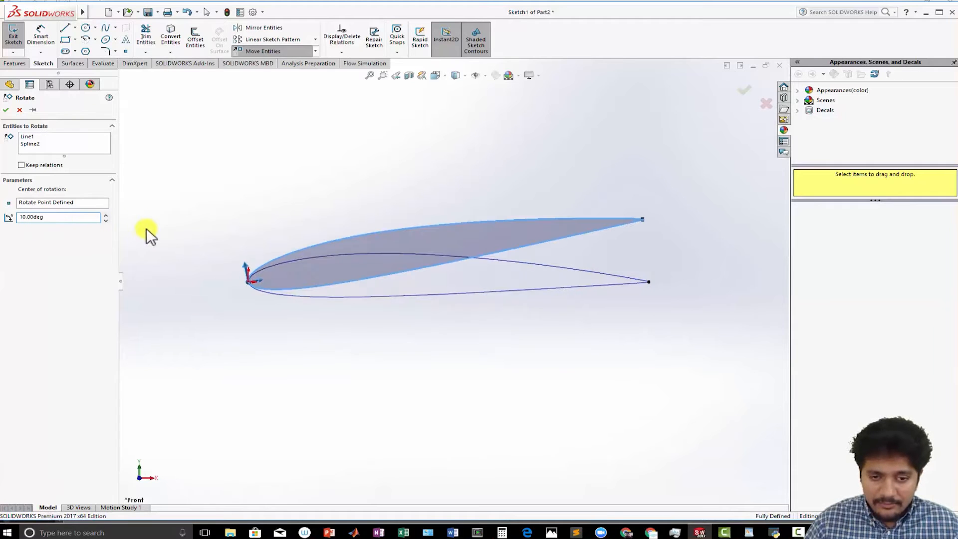
{"action": "left_click", "coordinate": [79, 218]}
{"action": "key", "text": "Home"}
{"action": "type", "text": "-"}
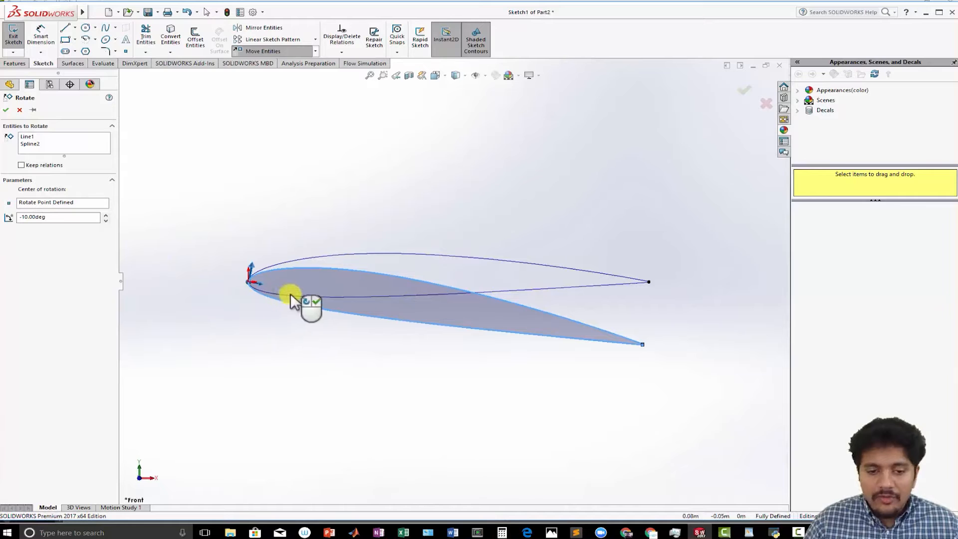
{"action": "left_click", "coordinate": [6, 110]}
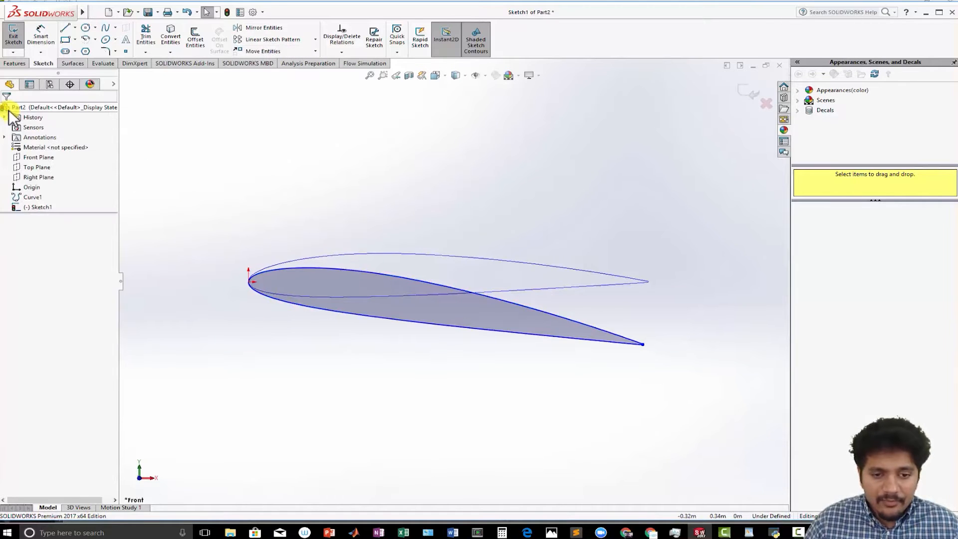
- Exit the sketch and extrude the closed airfoil profile into a solid body
{"action": "left_click", "coordinate": [16, 39]}
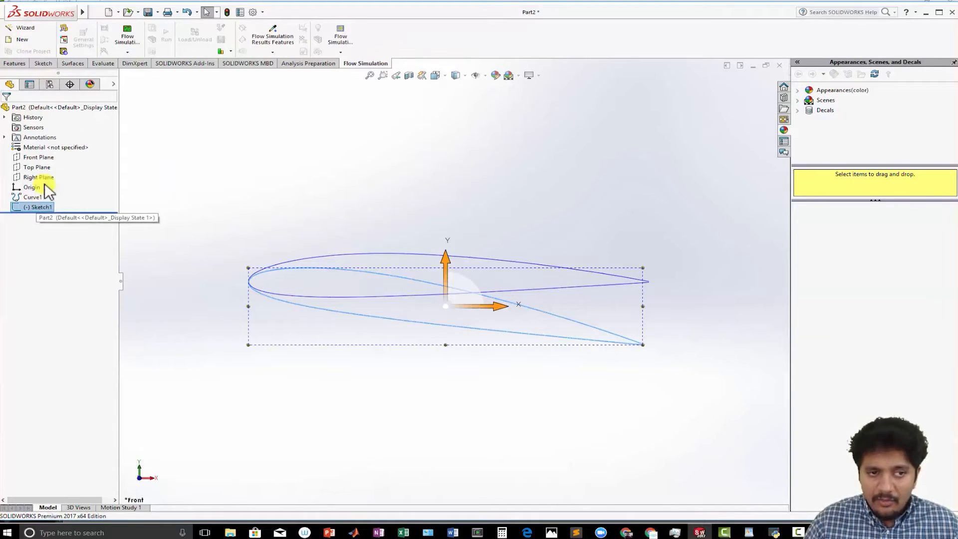
{"action": "left_click", "coordinate": [14, 64]}
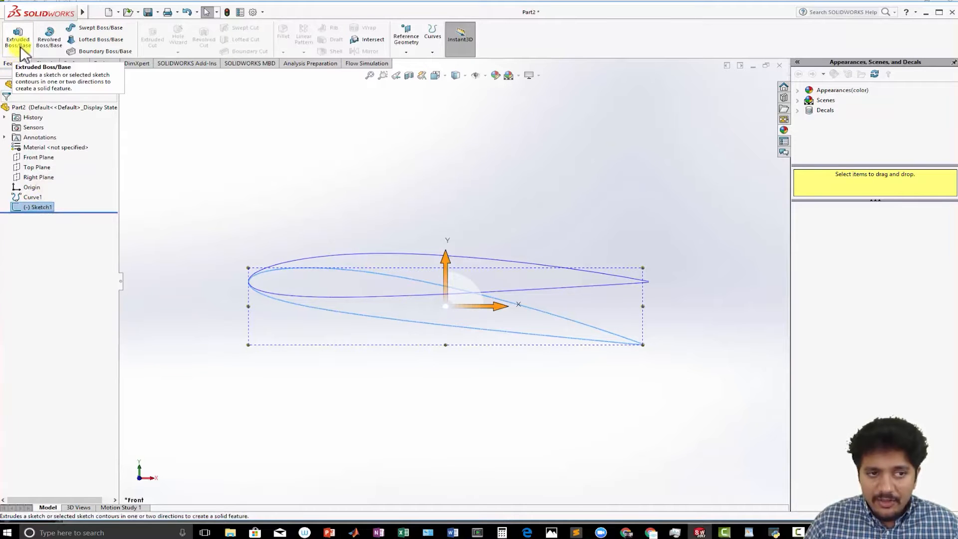
{"action": "left_click", "coordinate": [25, 48]}
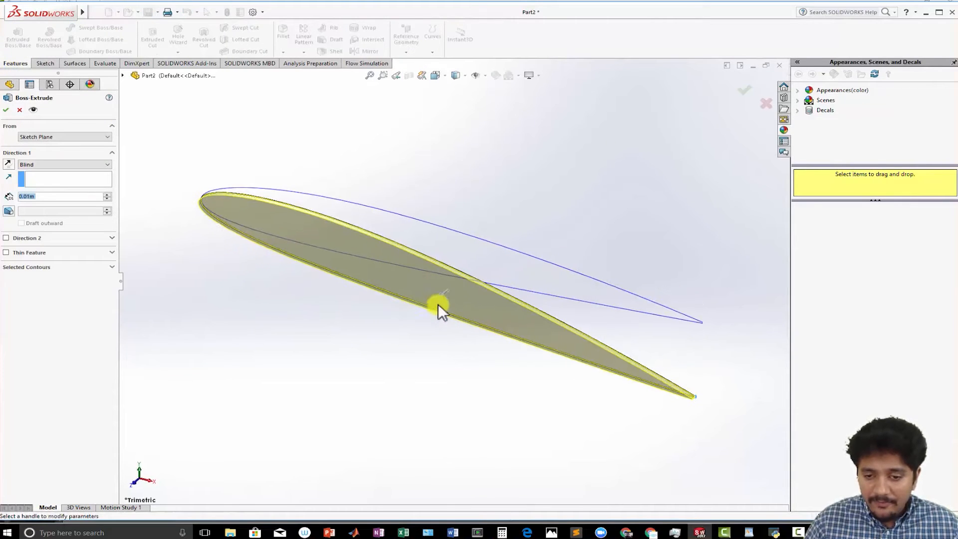
{"action": "left_click_drag", "start_coordinate": [445, 297], "coordinate": [392, 339]}
{"action": "left_click", "coordinate": [4, 111]}
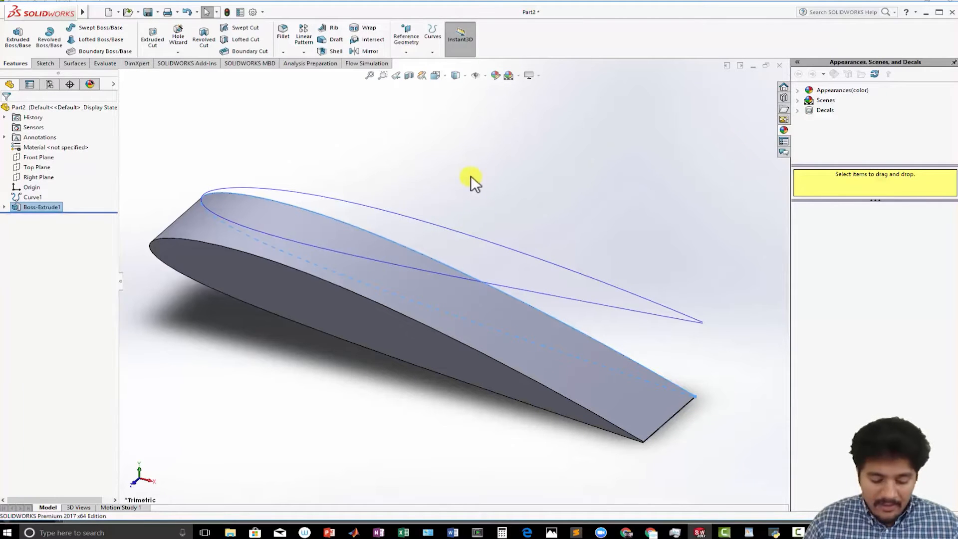
- Save the part as Part2.SLDPRT inside a new folder named naca_test
{"action": "key", "text": "ctrl+s"}
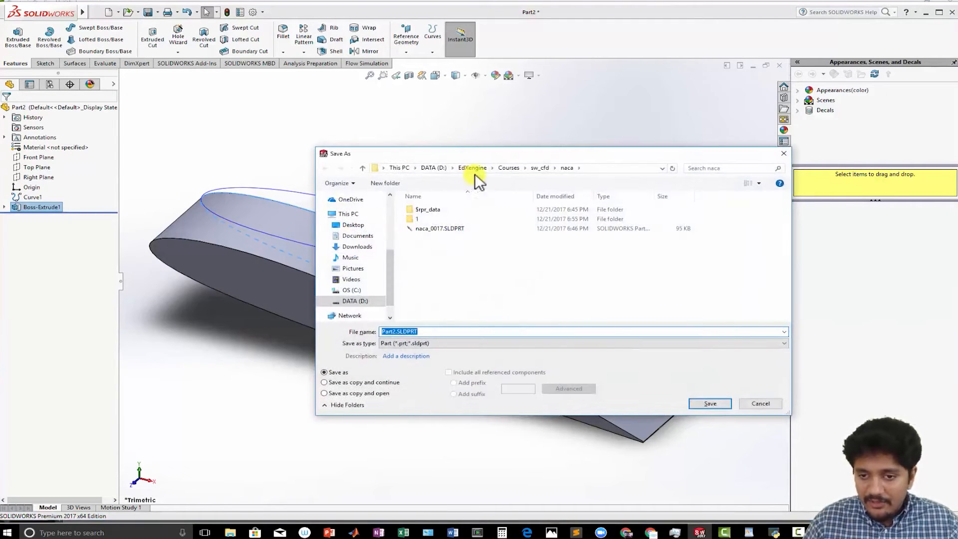
{"action": "left_click", "coordinate": [394, 186]}
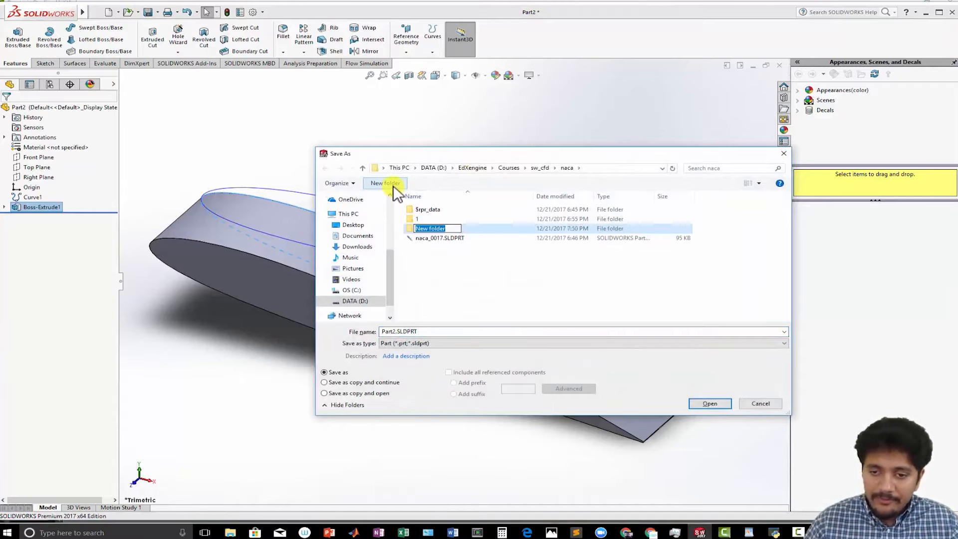
{"action": "type", "text": "naca_test"}
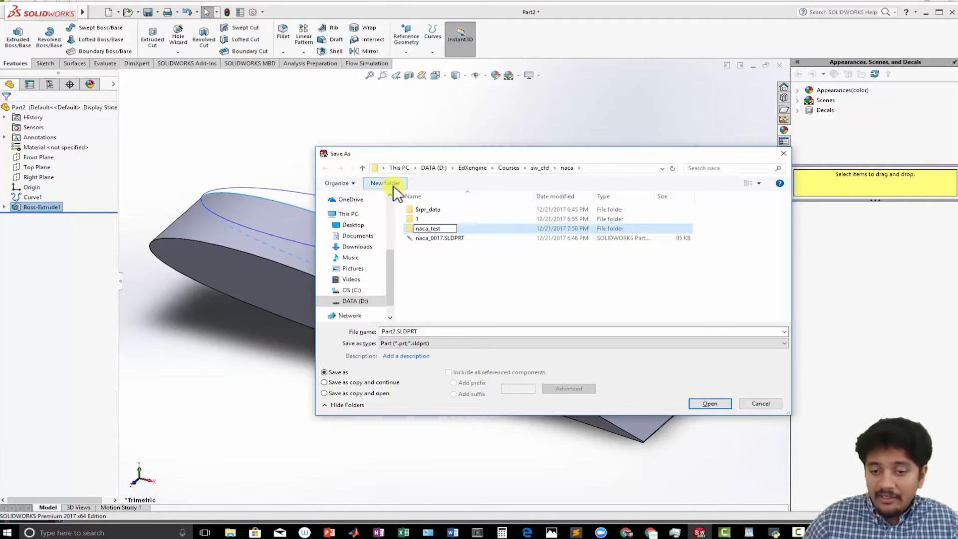
{"action": "key", "text": "Return"}
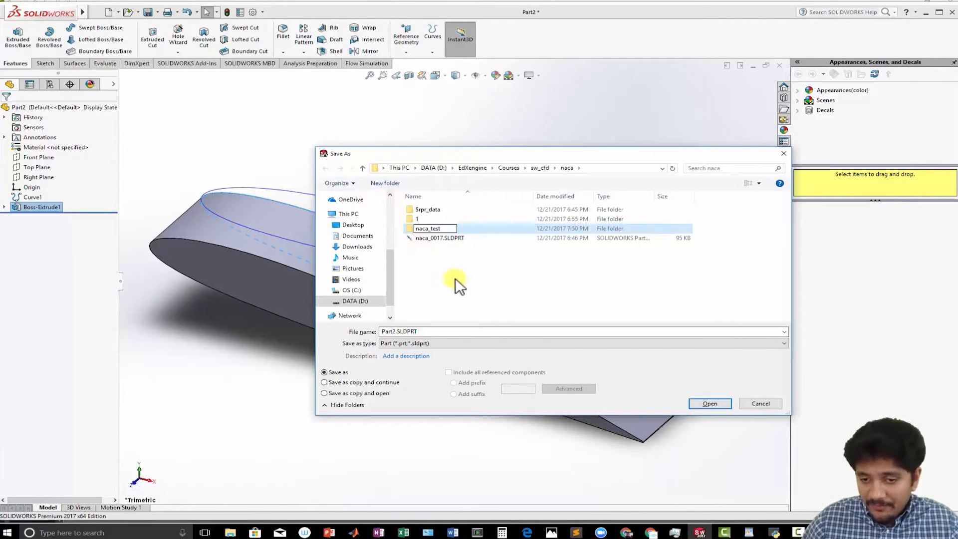
{"action": "double_click", "coordinate": [424, 228]}
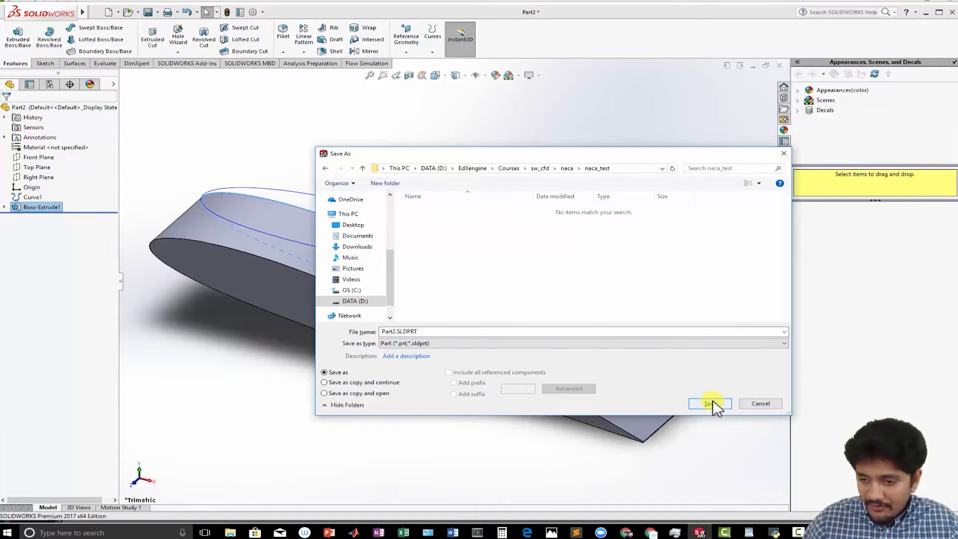
{"action": "left_click", "coordinate": [713, 401]}
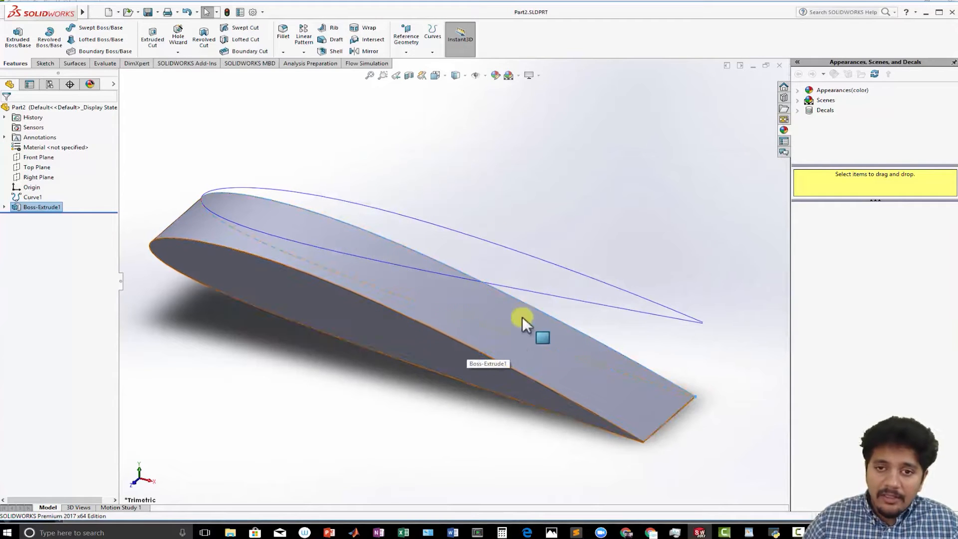
- Start the Flow Simulation wizard and name the project aoa analysis
{"action": "left_click", "coordinate": [355, 63]}
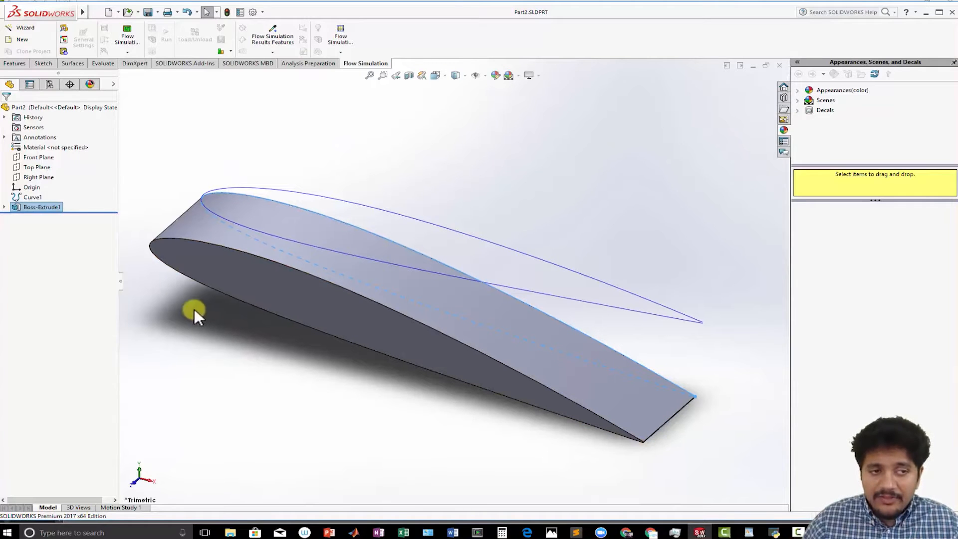
{"action": "left_click", "coordinate": [18, 29]}
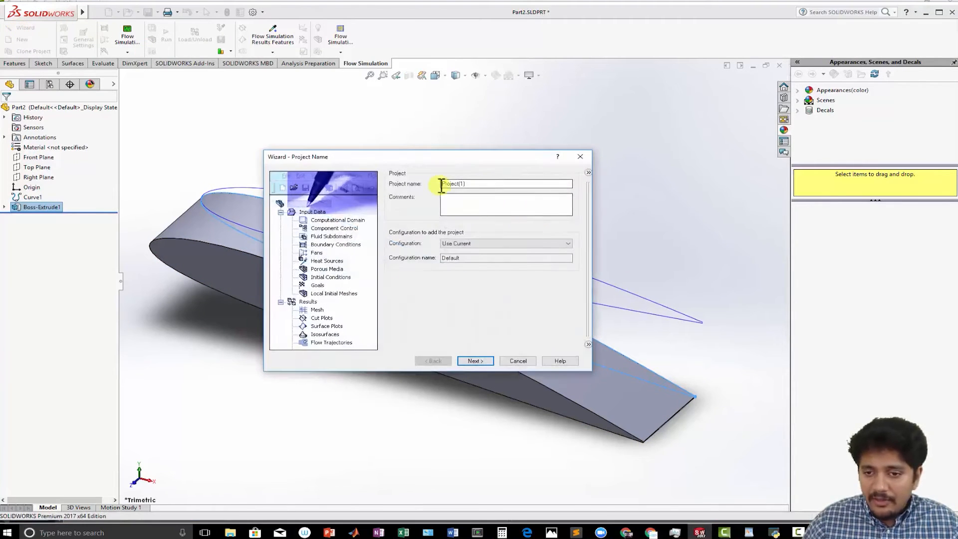
{"action": "left_click_drag", "start_coordinate": [475, 185], "coordinate": [369, 185]}
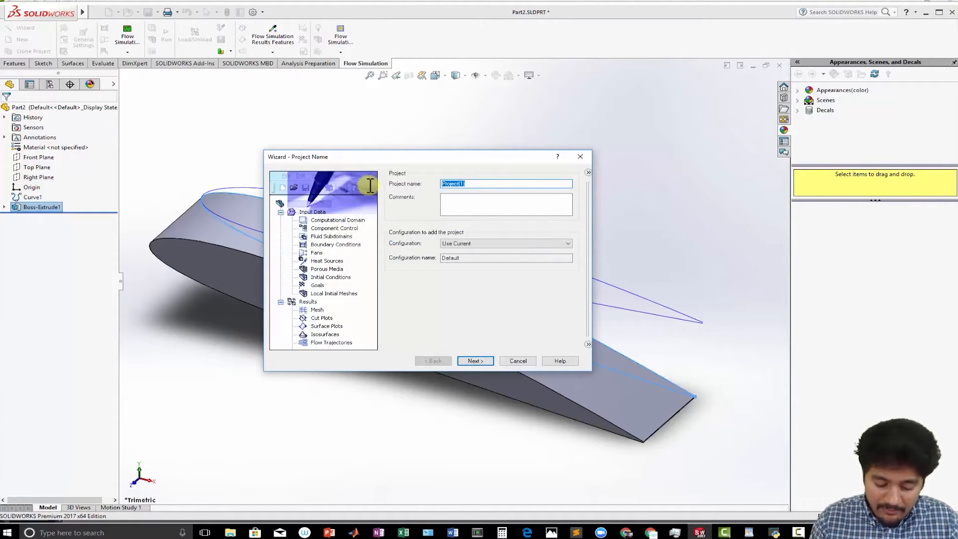
{"action": "type", "text": "aoa analysis"}
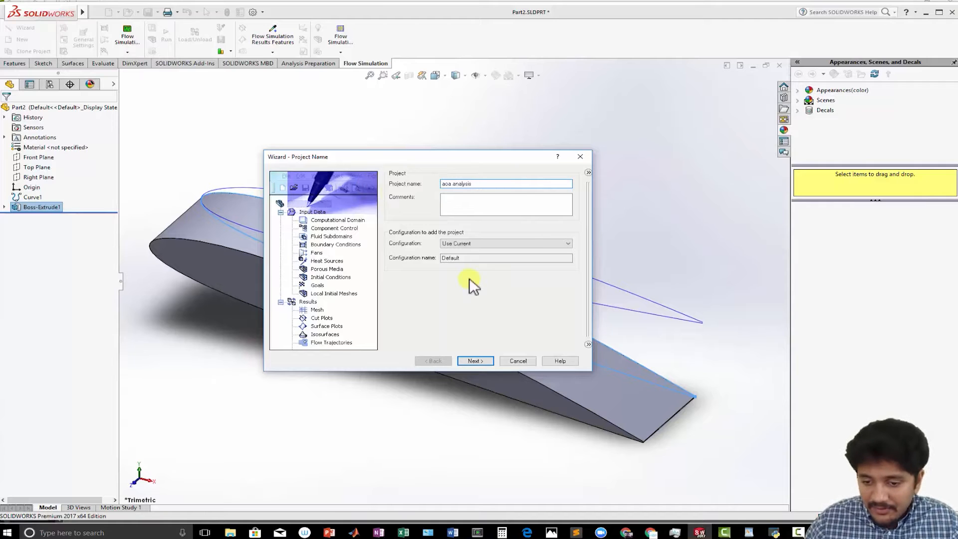
{"action": "left_click", "coordinate": [482, 361]}
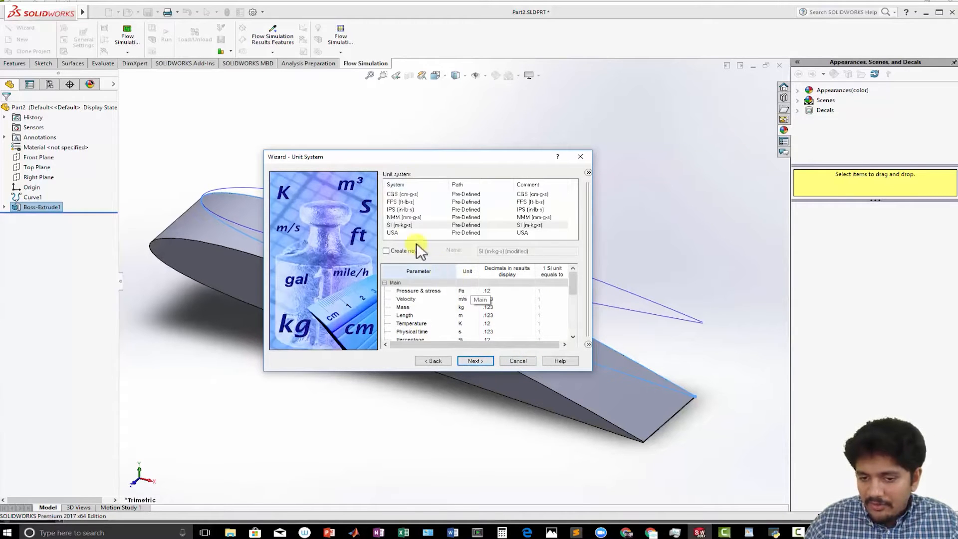
- Keep SI units and set an external, time-dependent analysis with 5 s total time and 1 s output time step
{"action": "left_click", "coordinate": [469, 362]}
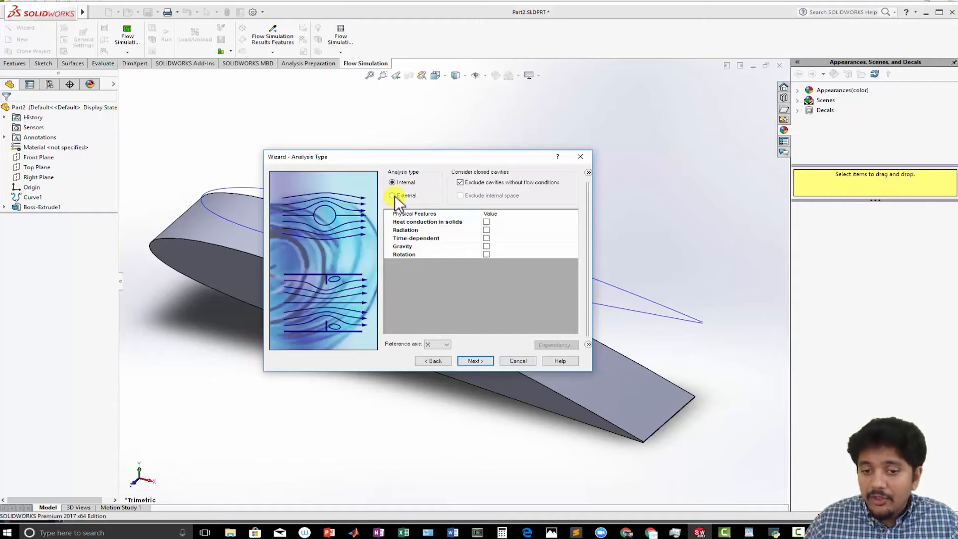
{"action": "left_click", "coordinate": [394, 196]}
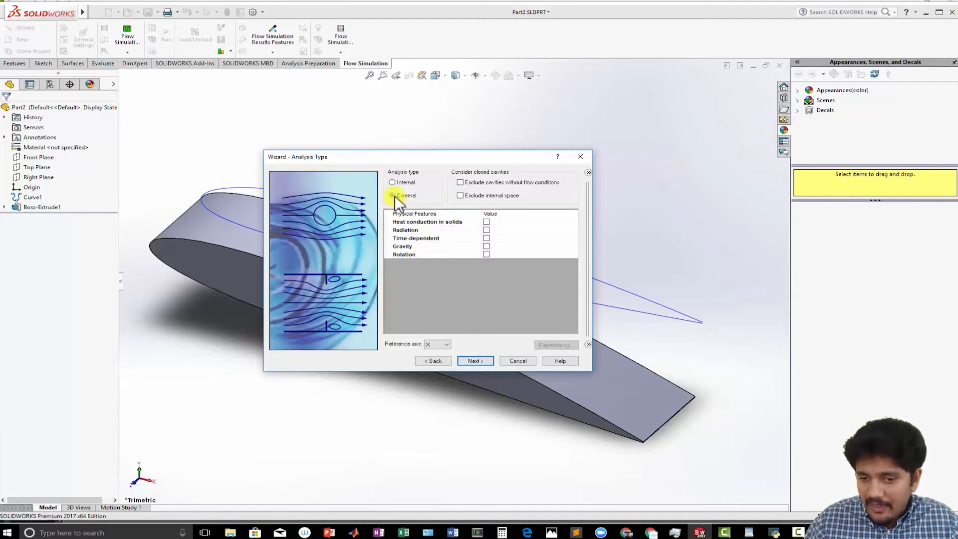
{"action": "left_click", "coordinate": [487, 238]}
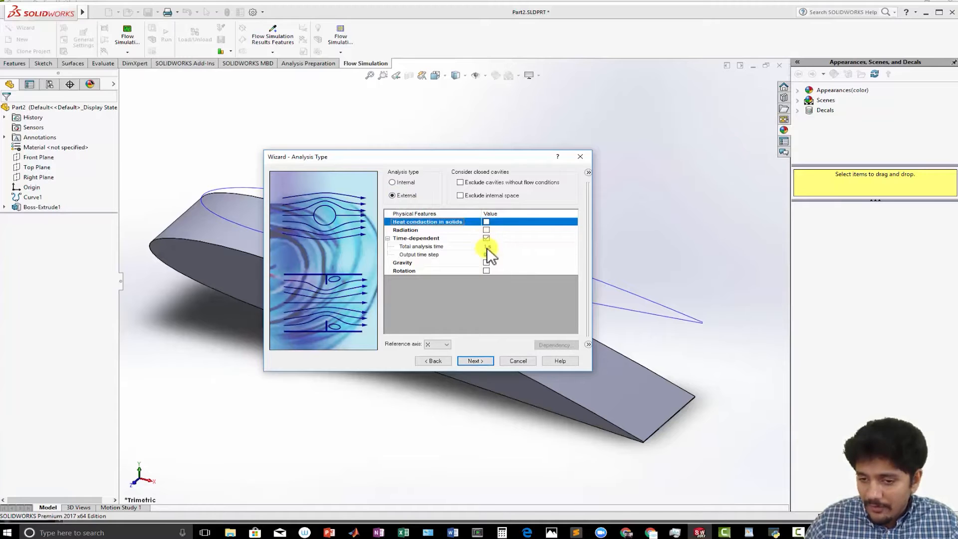
{"action": "left_click", "coordinate": [489, 248]}
{"action": "left_click", "coordinate": [488, 248]}
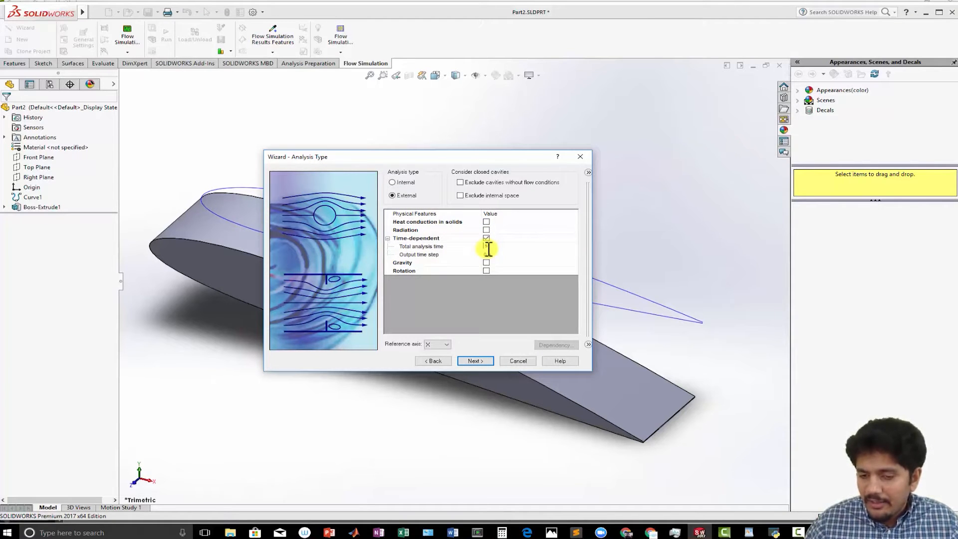
{"action": "left_click", "coordinate": [486, 254]}
{"action": "left_click", "coordinate": [487, 254]}
{"action": "type", "text": "1 s"}
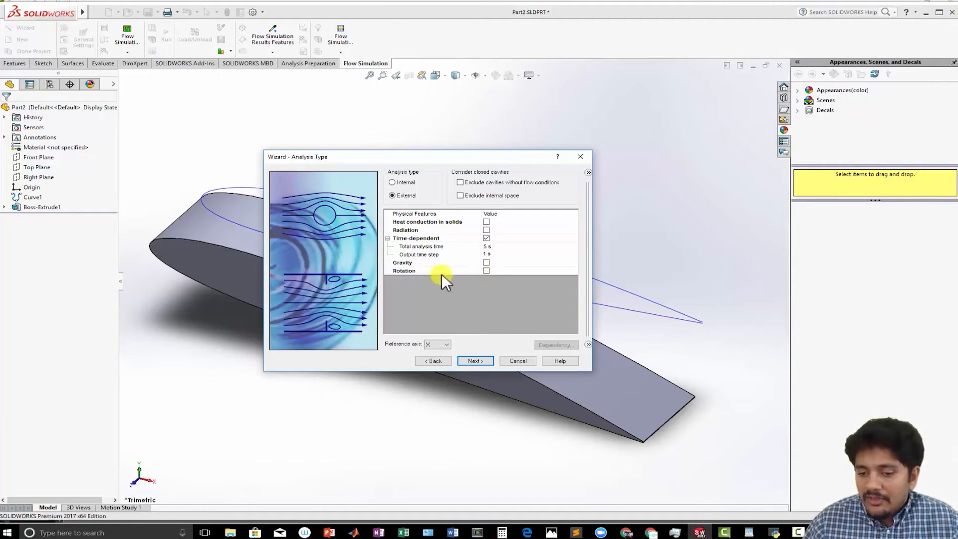
{"action": "left_click", "coordinate": [478, 361]}
- Add Air from the predefined gases as the project fluid
{"action": "left_click", "coordinate": [386, 184]}
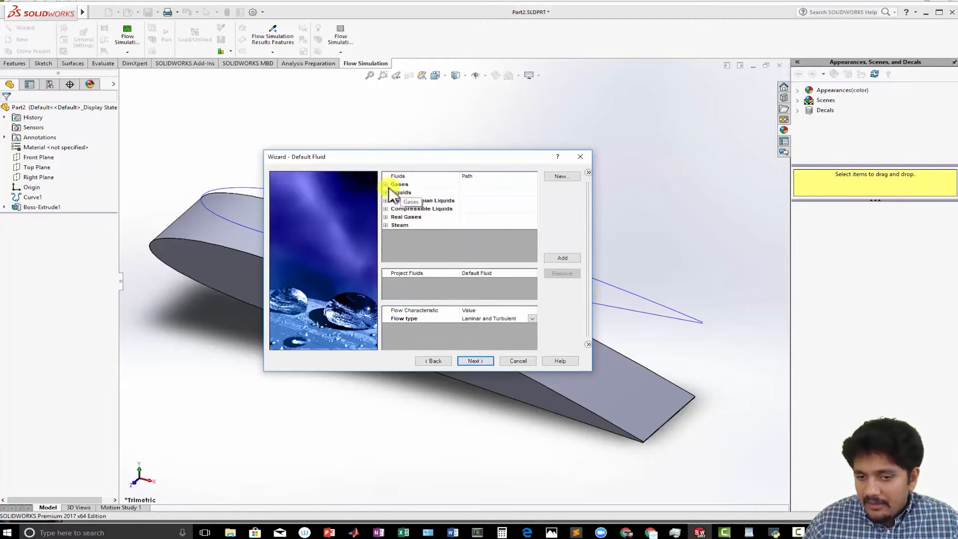
{"action": "left_click", "coordinate": [392, 192]}
{"action": "double_click", "coordinate": [409, 209]}
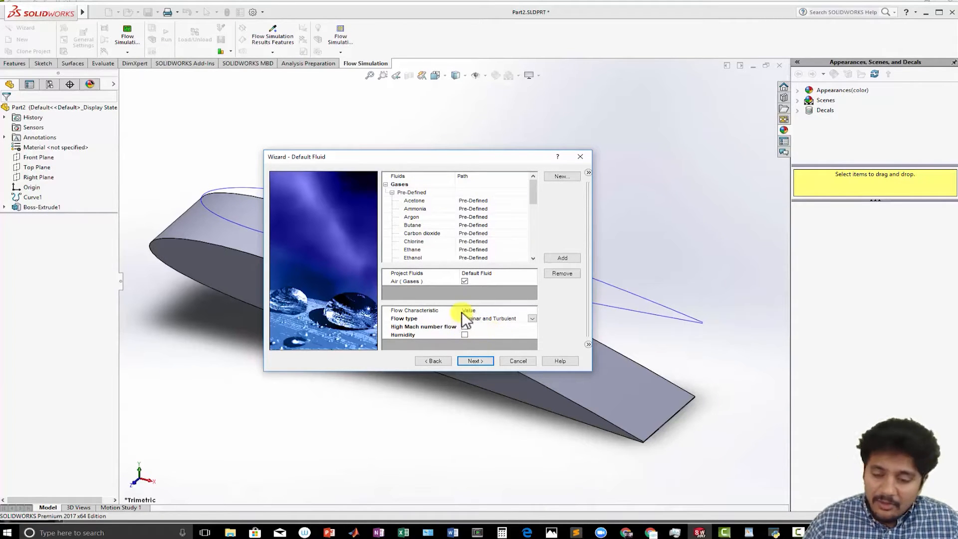
{"action": "left_click", "coordinate": [474, 361]}
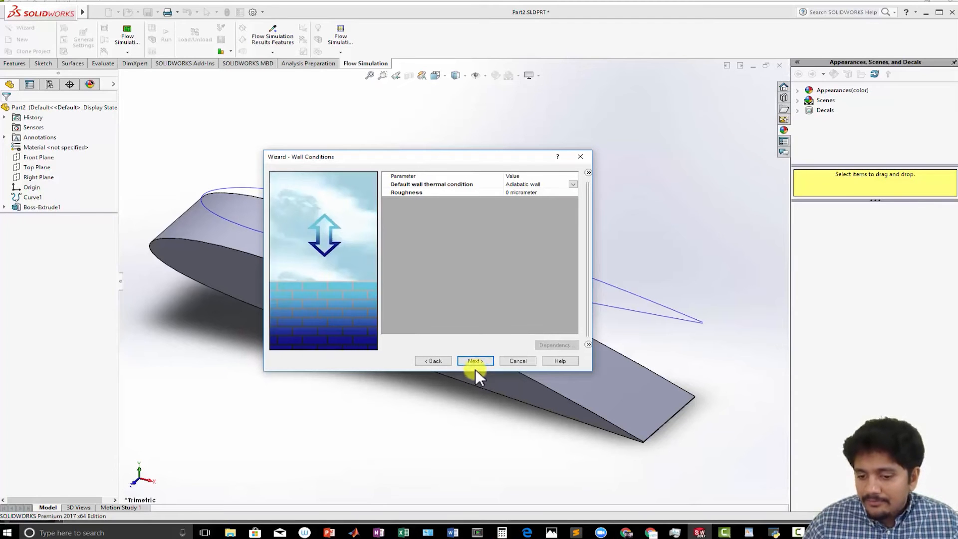
- Keep the default wall conditions, enter the X-direction initial velocity, and finish the wizard
{"action": "left_click", "coordinate": [478, 361]}
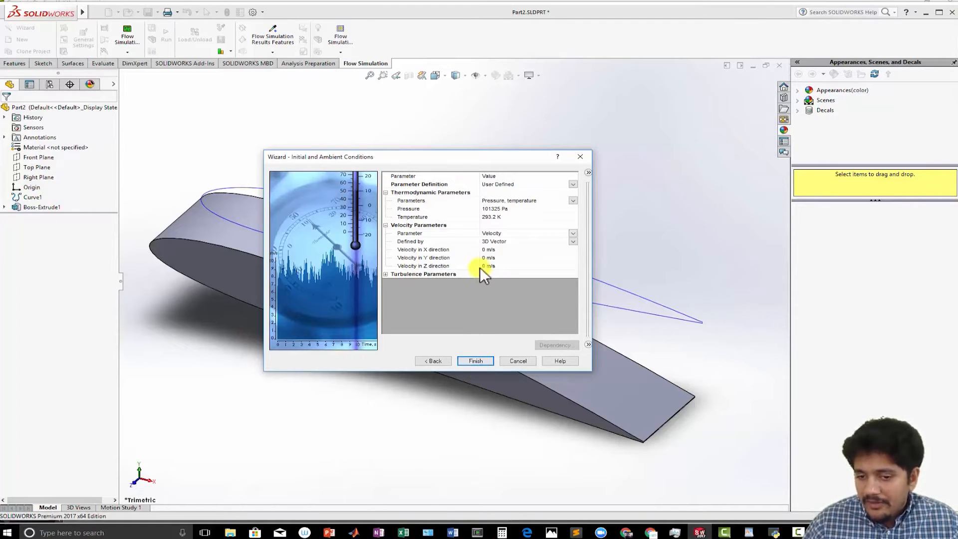
{"action": "left_click", "coordinate": [485, 249]}
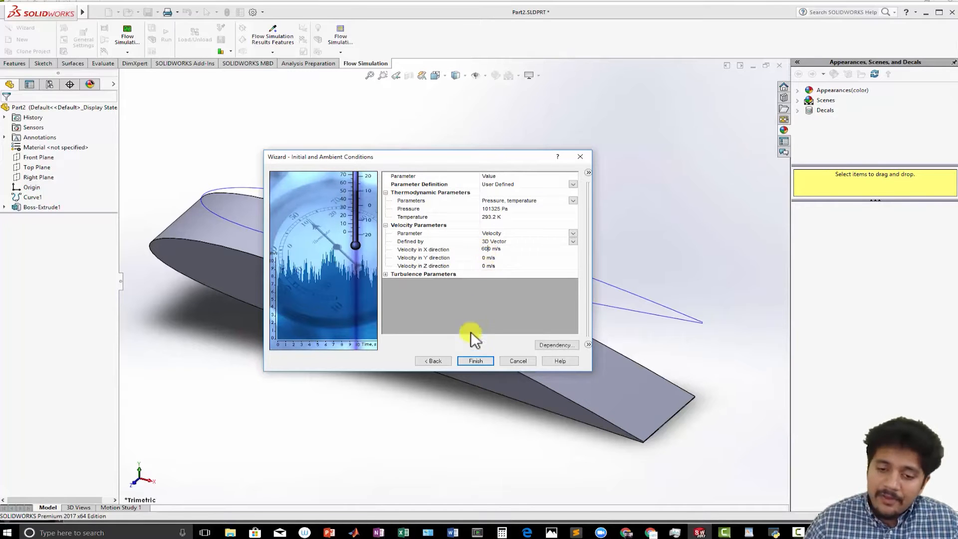
{"action": "left_click", "coordinate": [465, 360]}
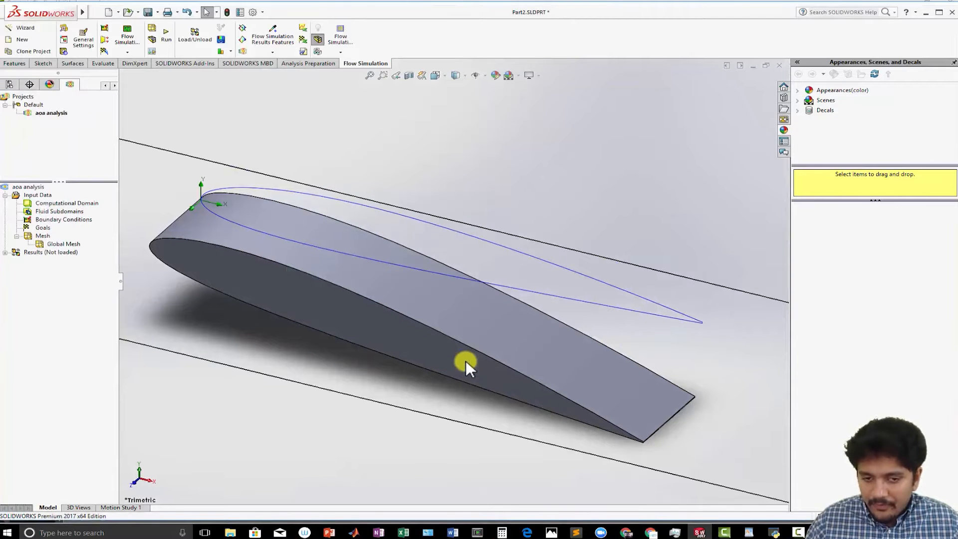
- Change the computational domain to a 2D simulation in the XY plane
{"action": "left_click", "coordinate": [445, 74]}
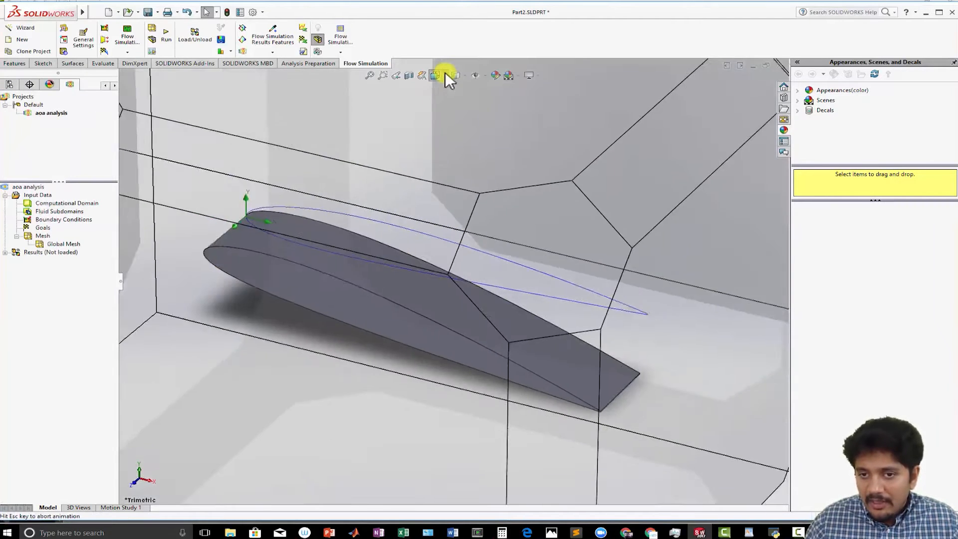
{"action": "left_click", "coordinate": [399, 283]}
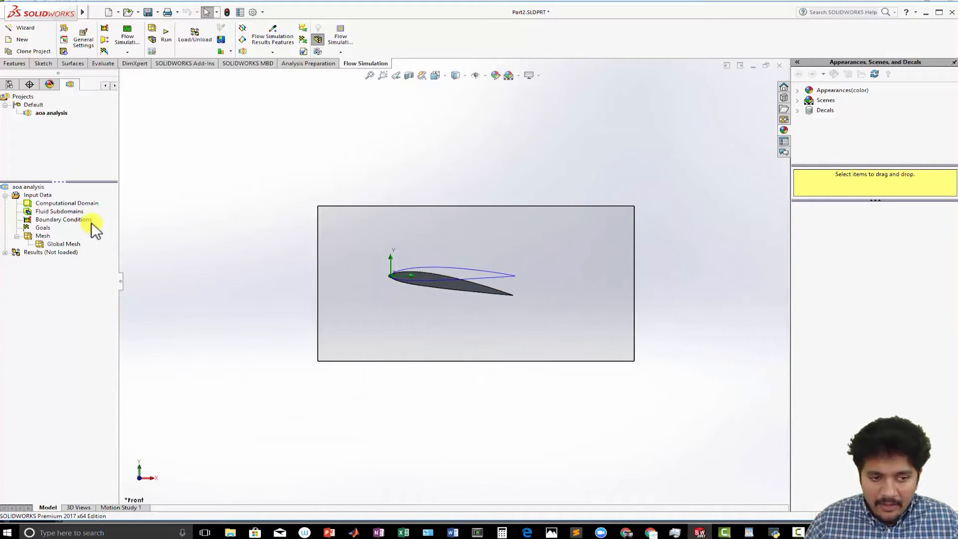
{"action": "left_click", "coordinate": [78, 203]}
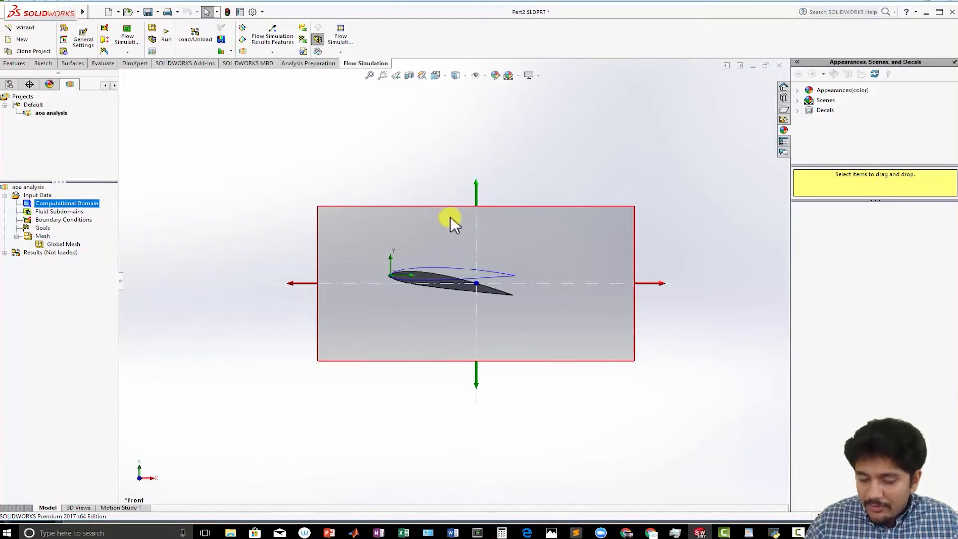
{"action": "right_click", "coordinate": [48, 205]}
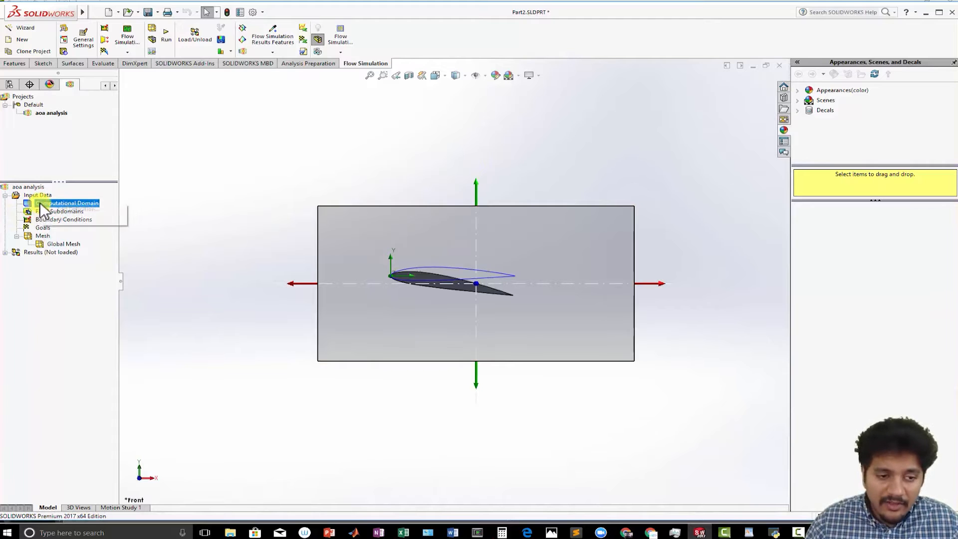
{"action": "left_click", "coordinate": [52, 206]}
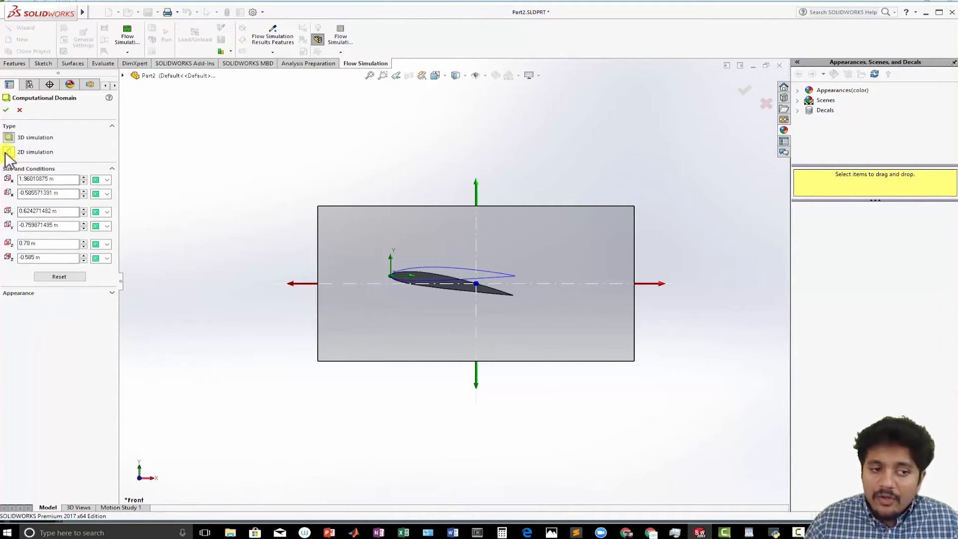
{"action": "left_click", "coordinate": [9, 152]}
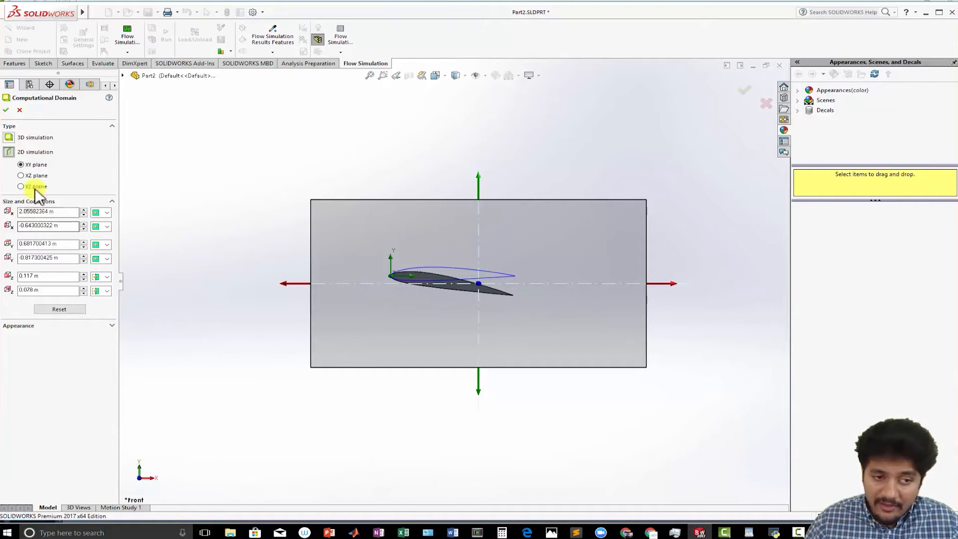
{"action": "left_click", "coordinate": [20, 165]}
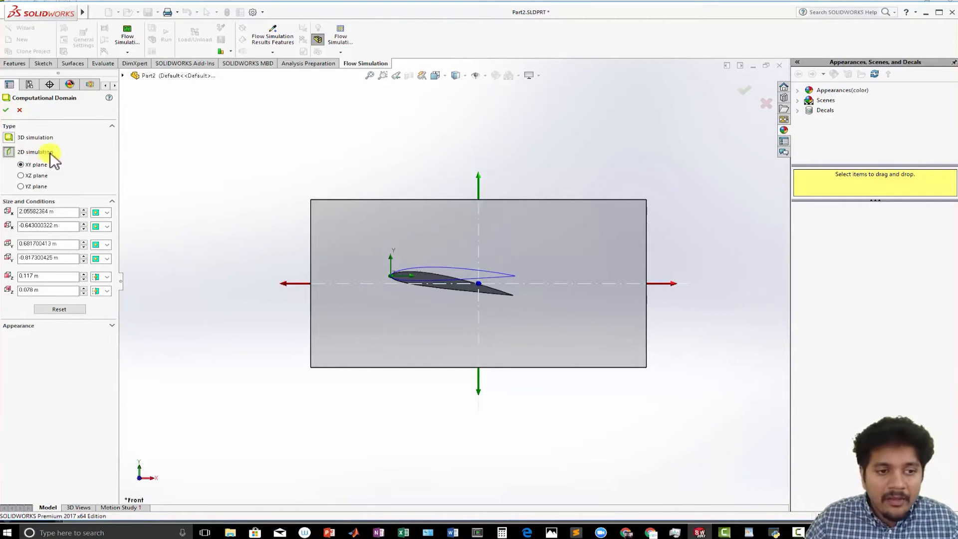
{"action": "left_click", "coordinate": [6, 109]}
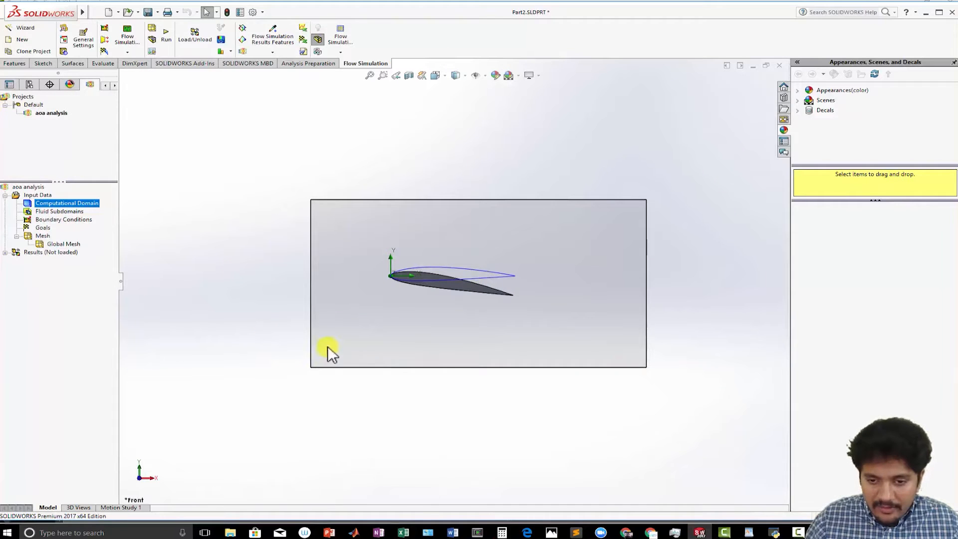
- Enlarge the computational domain to about X -3.35 to 10.44 m and Y -4.89 to 4.42 m
{"action": "right_click", "coordinate": [71, 203]}
{"action": "left_click", "coordinate": [116, 207]}
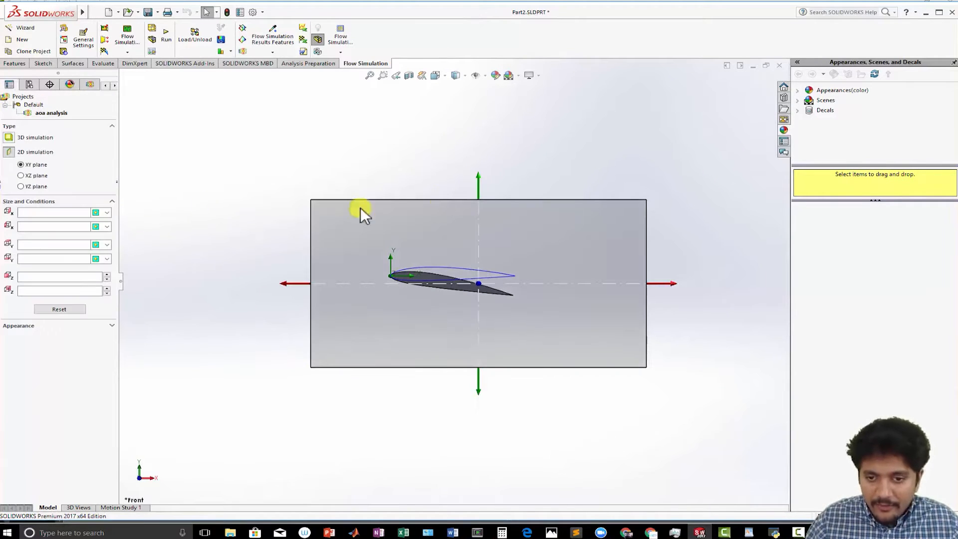
{"action": "left_click_drag", "start_coordinate": [478, 175], "coordinate": [478, 107]}
{"action": "left_click_drag", "start_coordinate": [478, 397], "coordinate": [481, 465]}
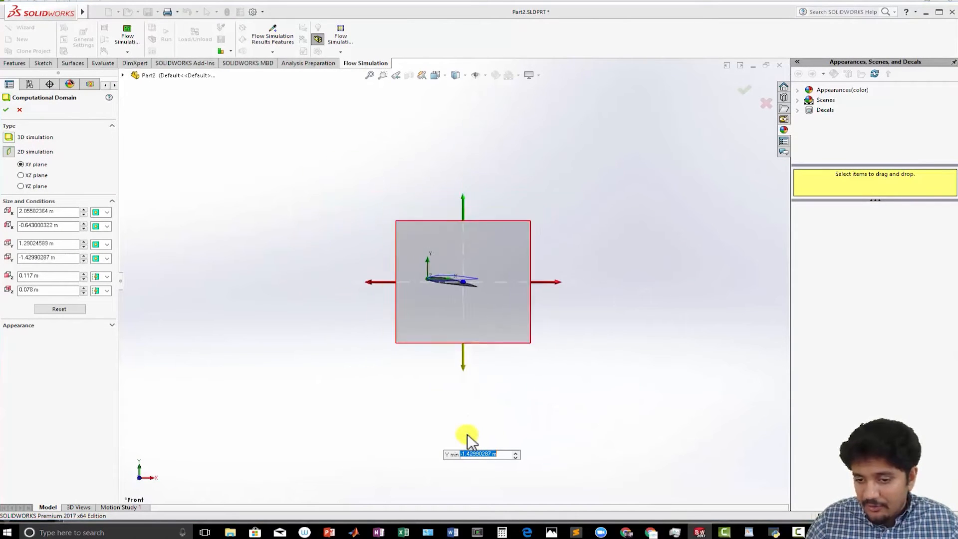
{"action": "left_click_drag", "start_coordinate": [538, 284], "coordinate": [724, 265]}
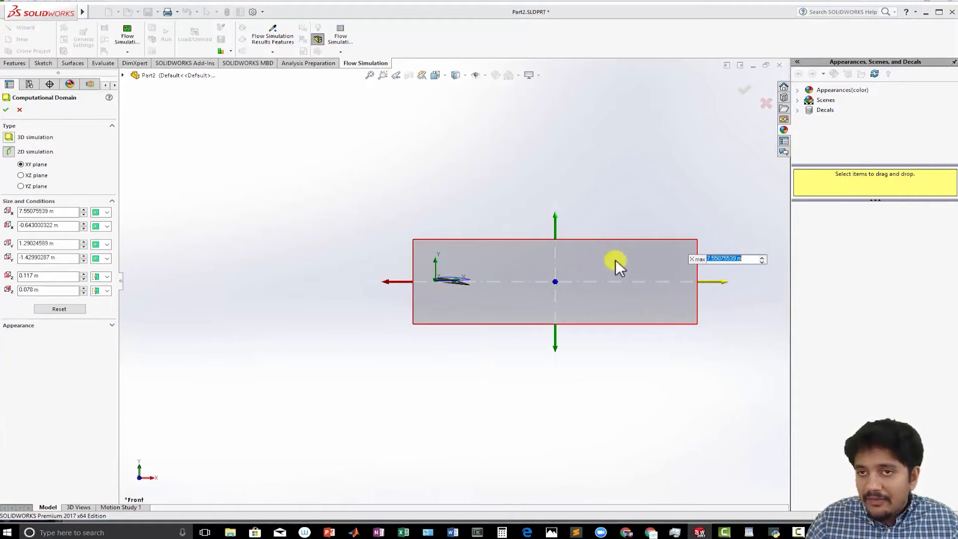
{"action": "left_click_drag", "start_coordinate": [554, 351], "coordinate": [567, 458]}
{"action": "left_click_drag", "start_coordinate": [555, 214], "coordinate": [544, 142]}
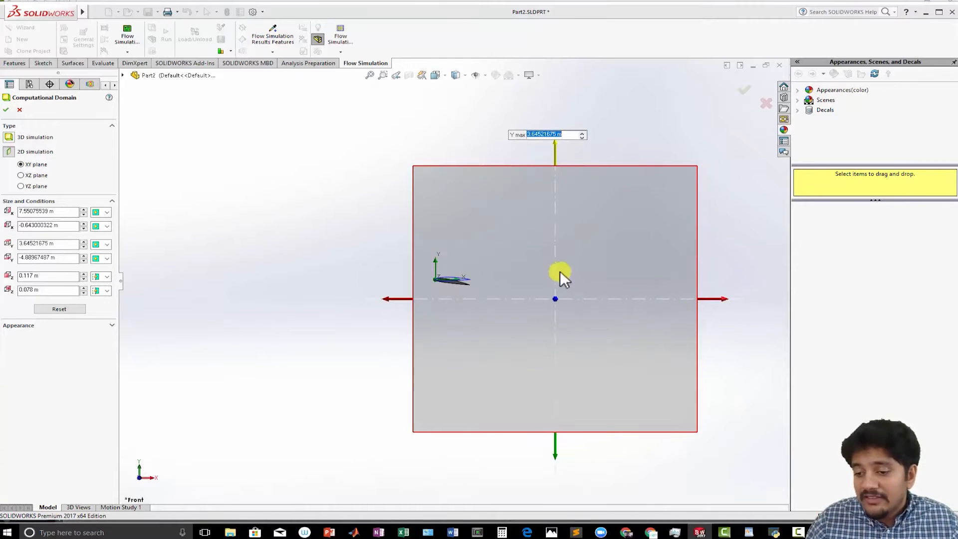
{"action": "left_click_drag", "start_coordinate": [387, 298], "coordinate": [317, 283]}
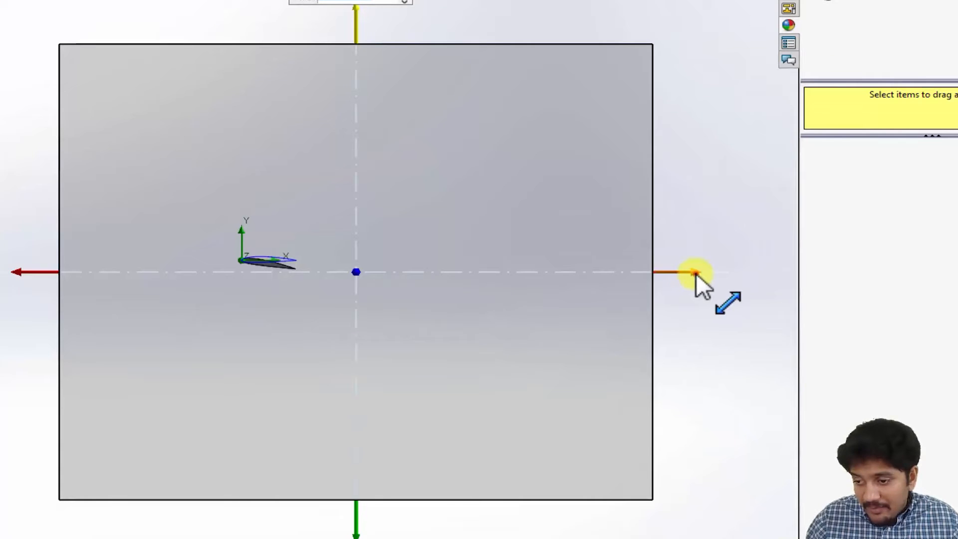
{"action": "left_click_drag", "start_coordinate": [726, 298], "coordinate": [743, 299]}
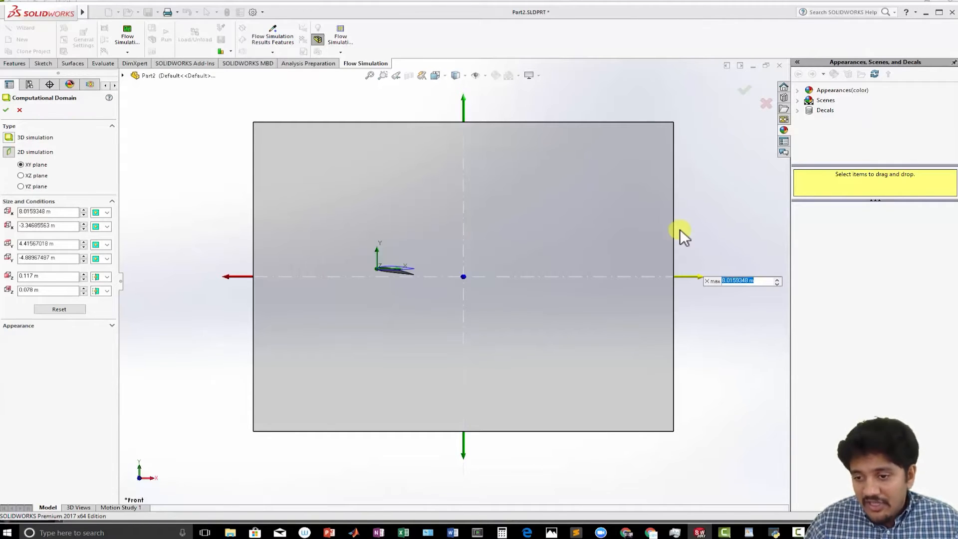
{"action": "scroll", "coordinate": [680, 229], "scroll_direction": "up", "scroll_amount": 3}
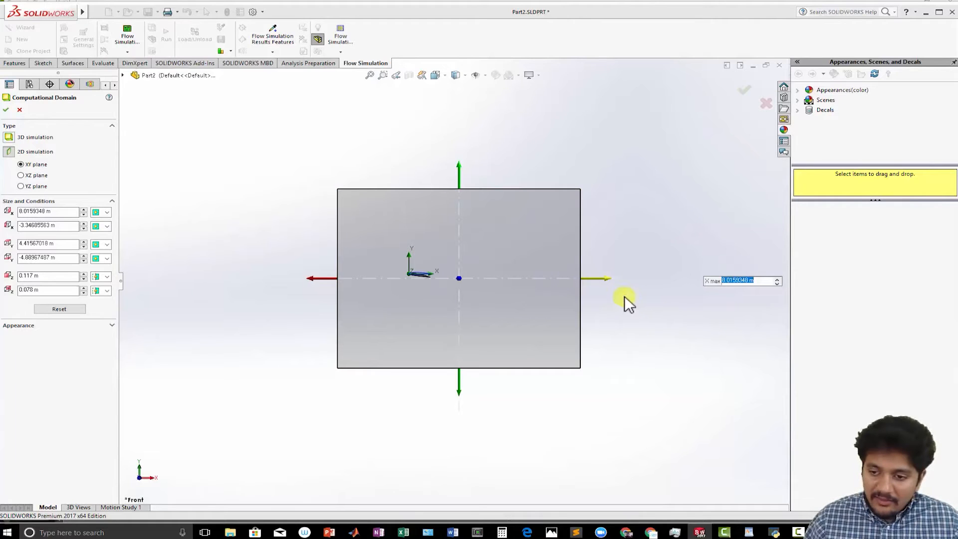
{"action": "left_click_drag", "start_coordinate": [608, 280], "coordinate": [668, 279]}
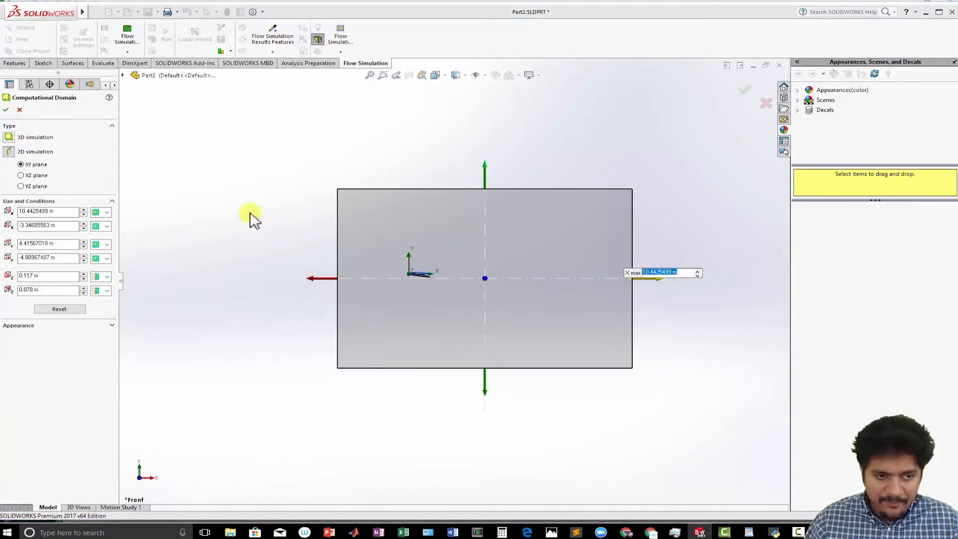
{"action": "left_click", "coordinate": [6, 109]}
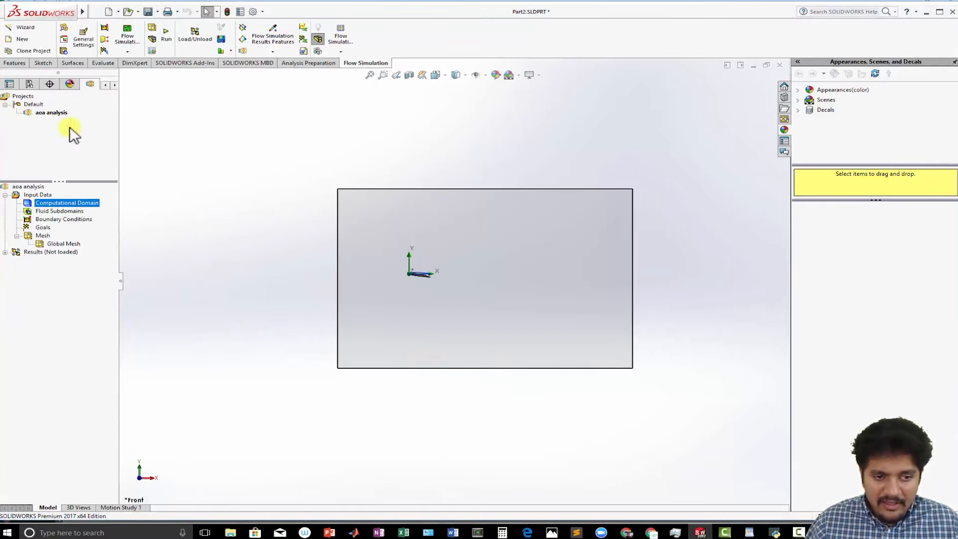
- Insert global goals for Force (X), Force (Y), Friction Force (X) and Friction Force (Y)
{"action": "right_click", "coordinate": [45, 228]}
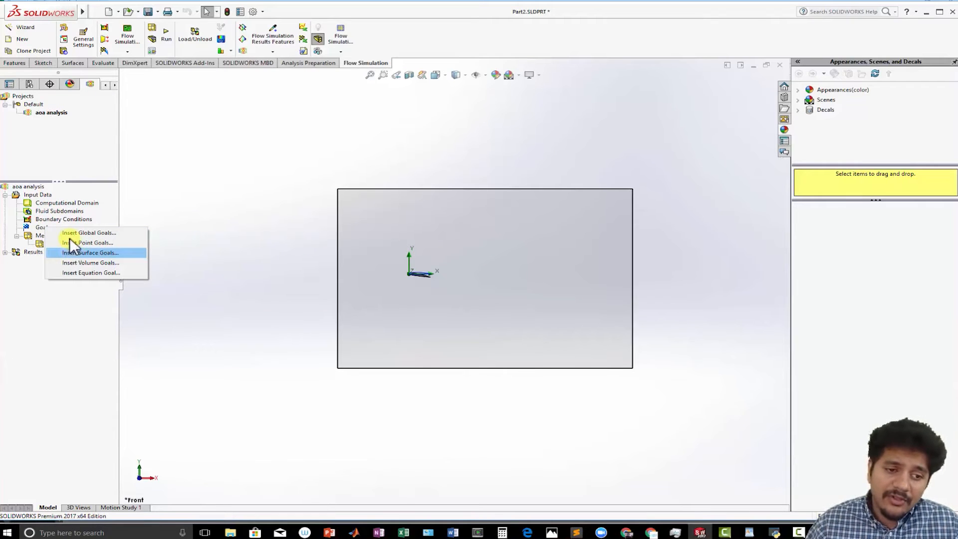
{"action": "left_click", "coordinate": [68, 233]}
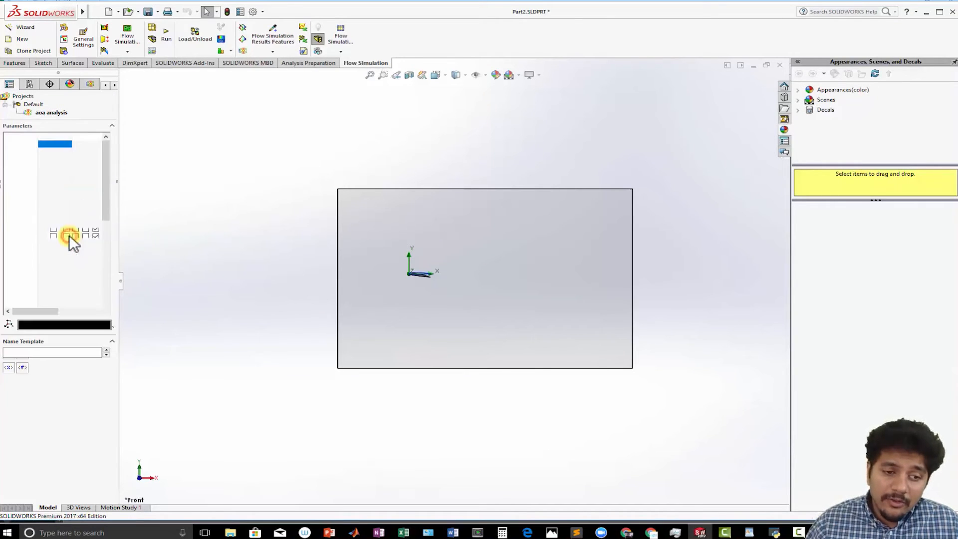
{"action": "left_click_drag", "start_coordinate": [107, 190], "coordinate": [152, 257]}
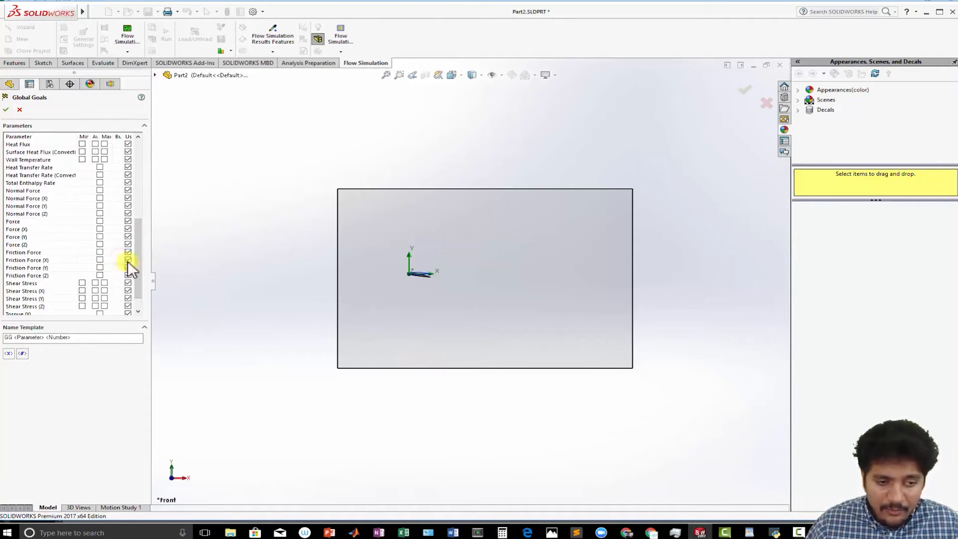
{"action": "left_click", "coordinate": [99, 237]}
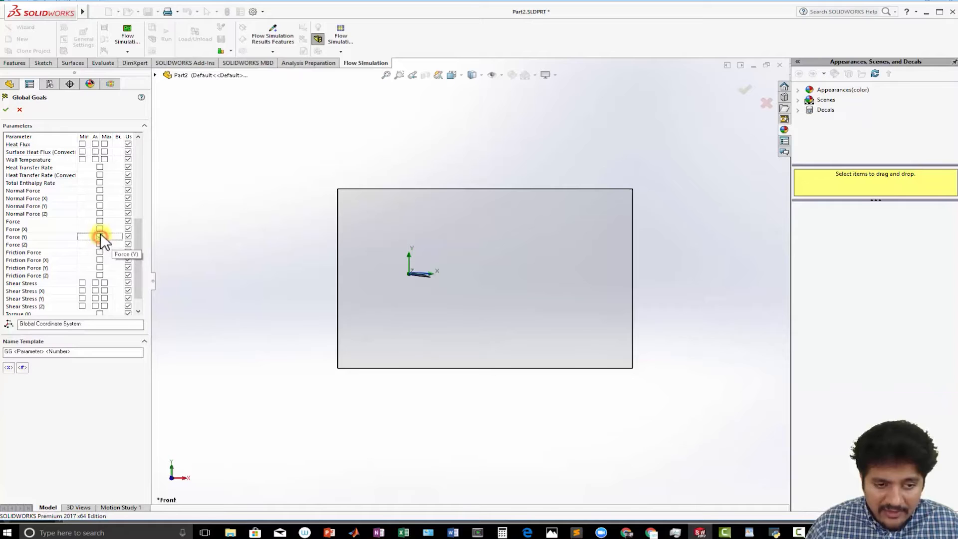
{"action": "left_click", "coordinate": [99, 228]}
{"action": "left_click", "coordinate": [101, 259]}
{"action": "left_click", "coordinate": [101, 268]}
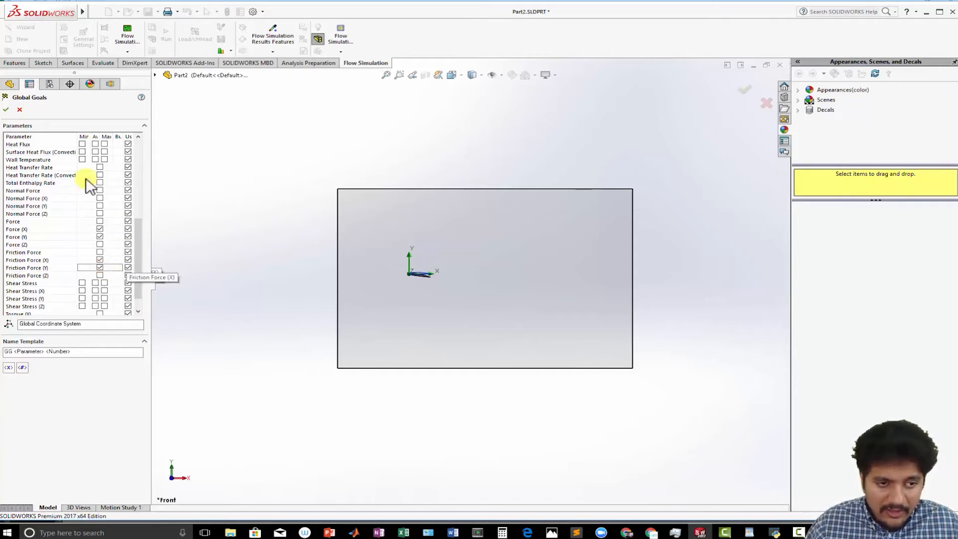
{"action": "left_click", "coordinate": [6, 110]}
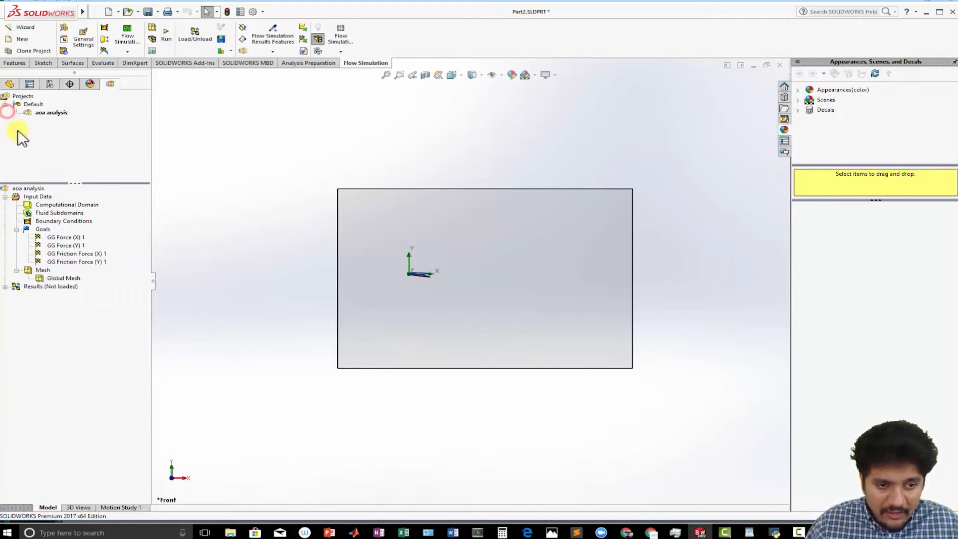
- Insert surface goals for Force (X) and Force (Y) on the airfoil's face
{"action": "right_click", "coordinate": [40, 229]}
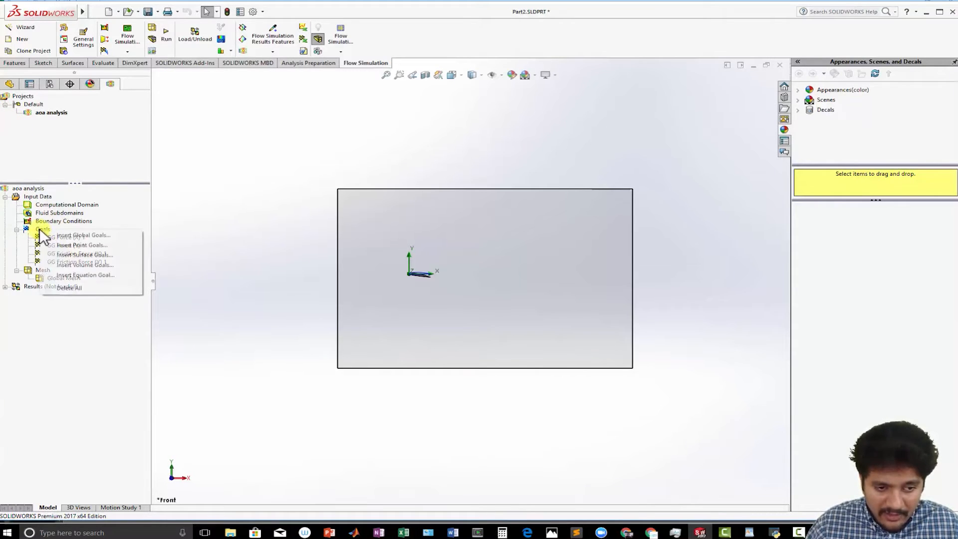
{"action": "left_click", "coordinate": [62, 256]}
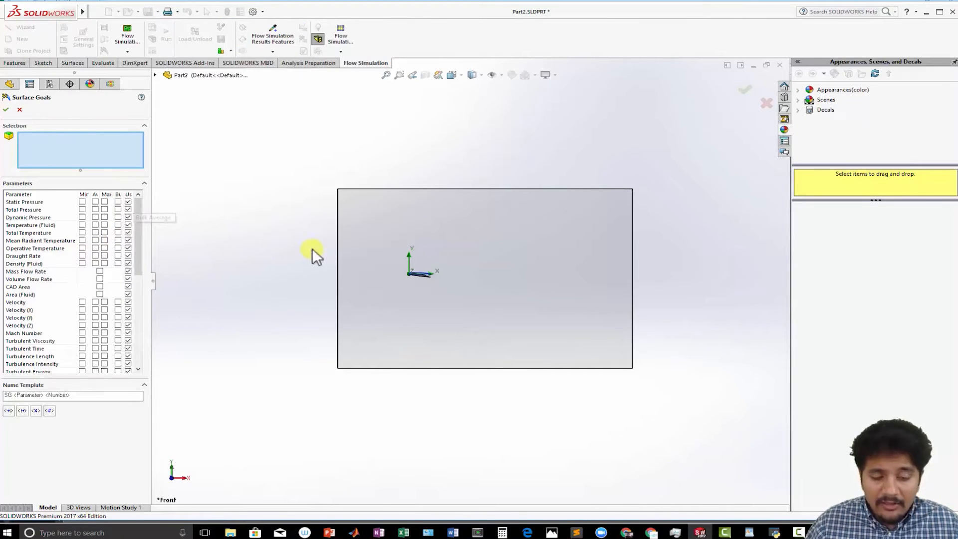
{"action": "middle_click_drag", "start_coordinate": [419, 303], "coordinate": [500, 342]}
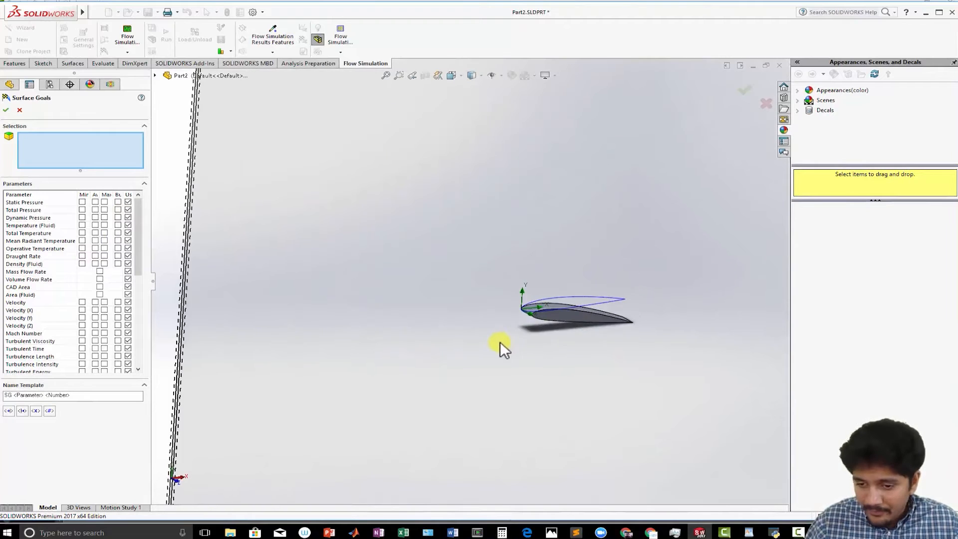
{"action": "scroll", "coordinate": [524, 329], "scroll_direction": "down", "scroll_amount": 3}
{"action": "left_click", "coordinate": [567, 269]}
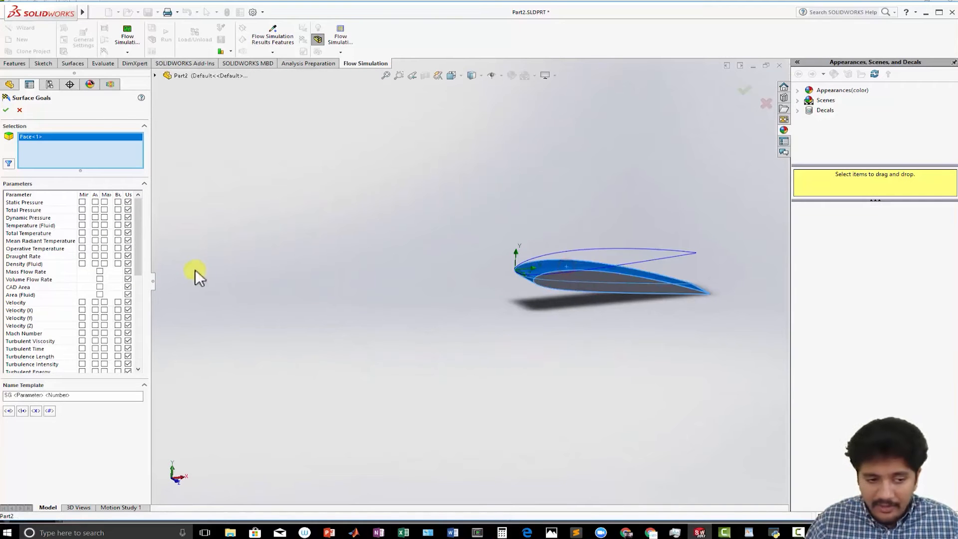
{"action": "left_click_drag", "start_coordinate": [138, 249], "coordinate": [133, 309]}
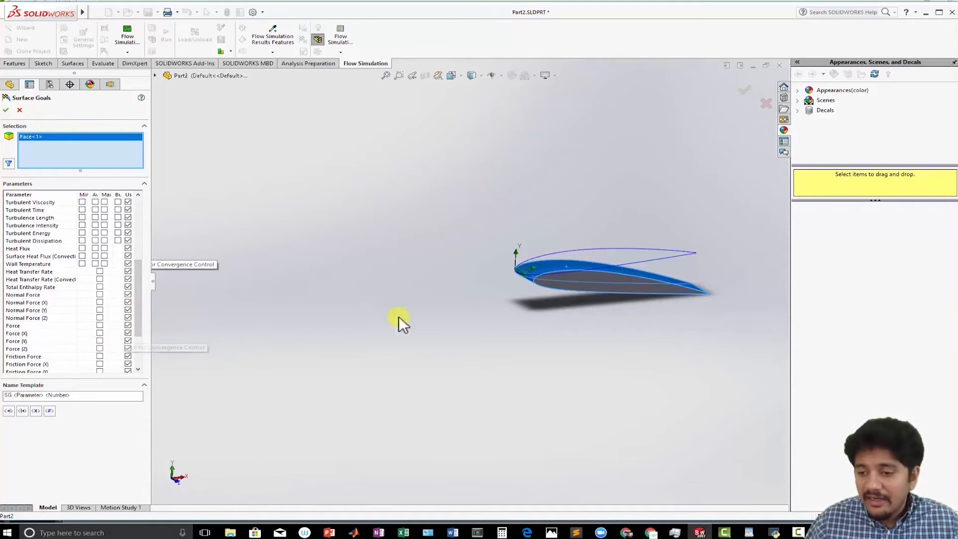
{"action": "left_click", "coordinate": [100, 333]}
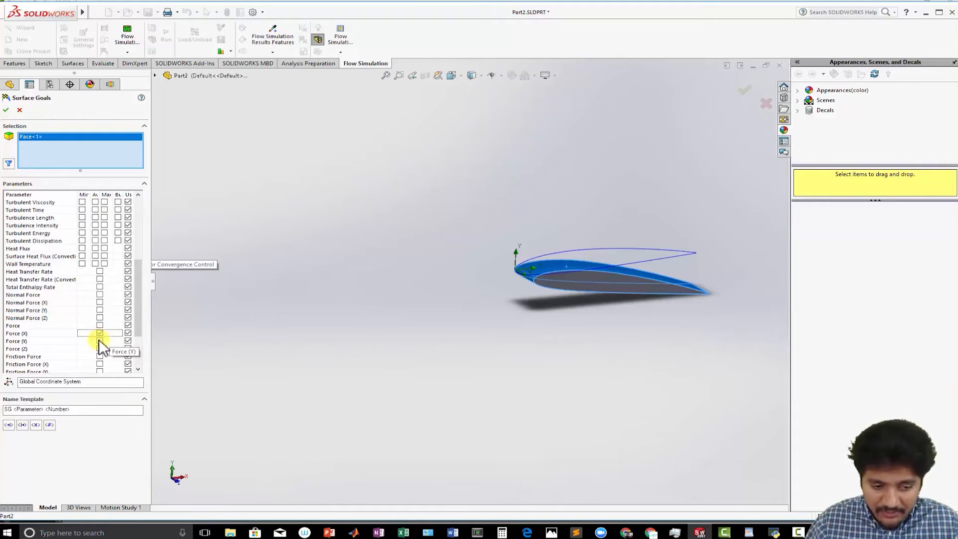
{"action": "left_click", "coordinate": [100, 341]}
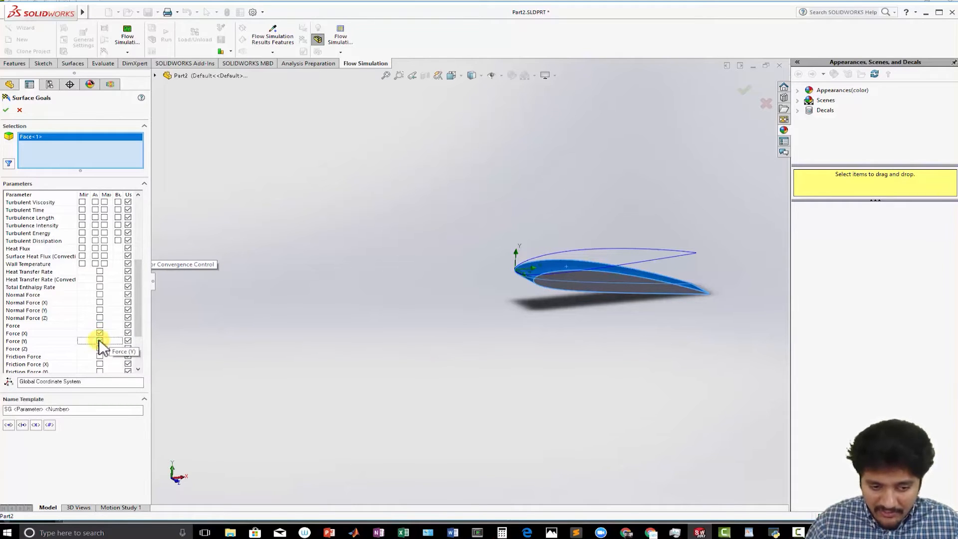
{"action": "left_click", "coordinate": [6, 110]}
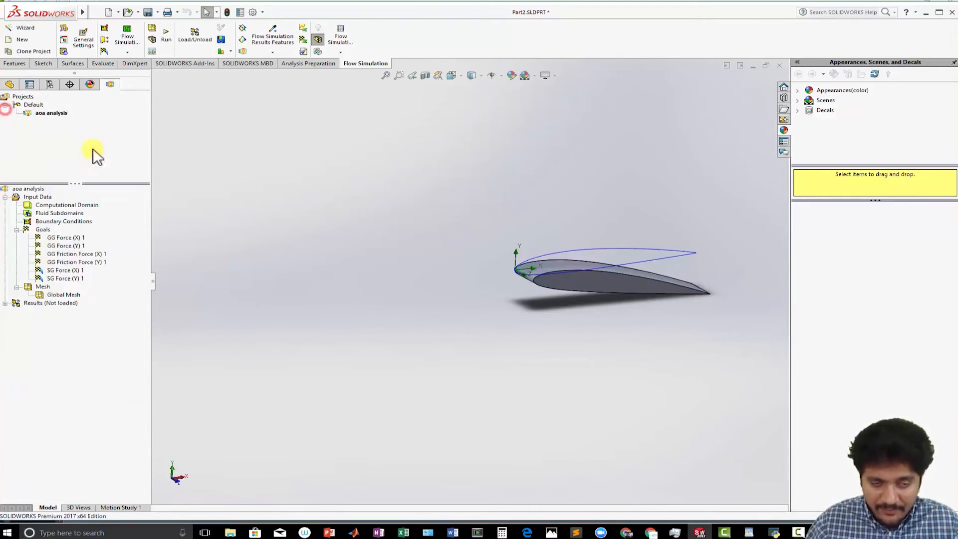
- Display the basic mesh and switch to the front view of the airfoil
{"action": "scroll", "coordinate": [389, 295], "scroll_direction": "up", "scroll_amount": 4}
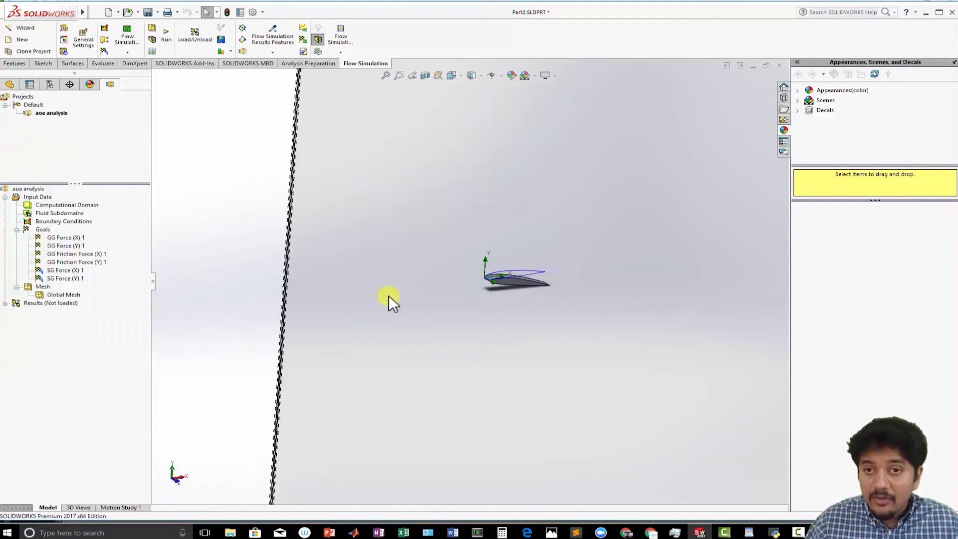
{"action": "scroll", "coordinate": [388, 295], "scroll_direction": "down", "scroll_amount": 3}
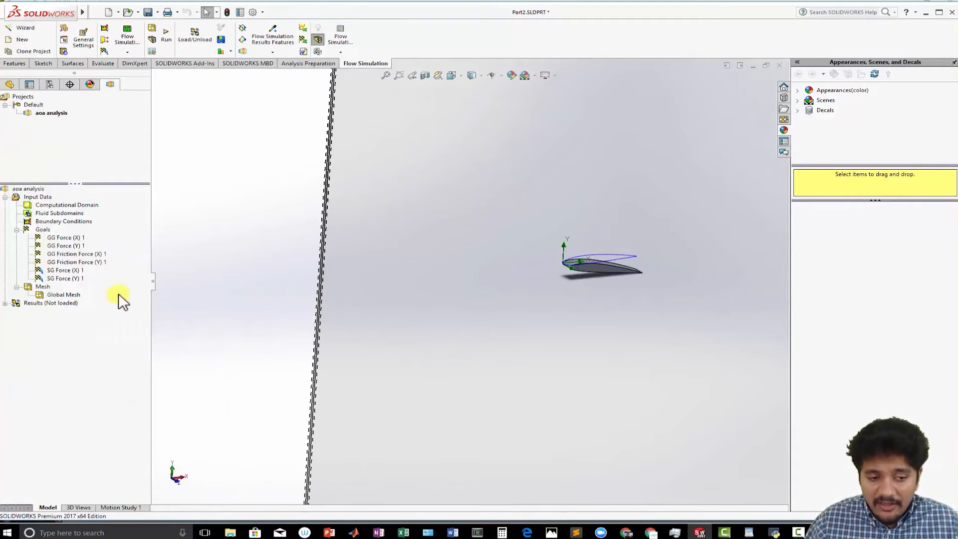
{"action": "right_click", "coordinate": [40, 287]}
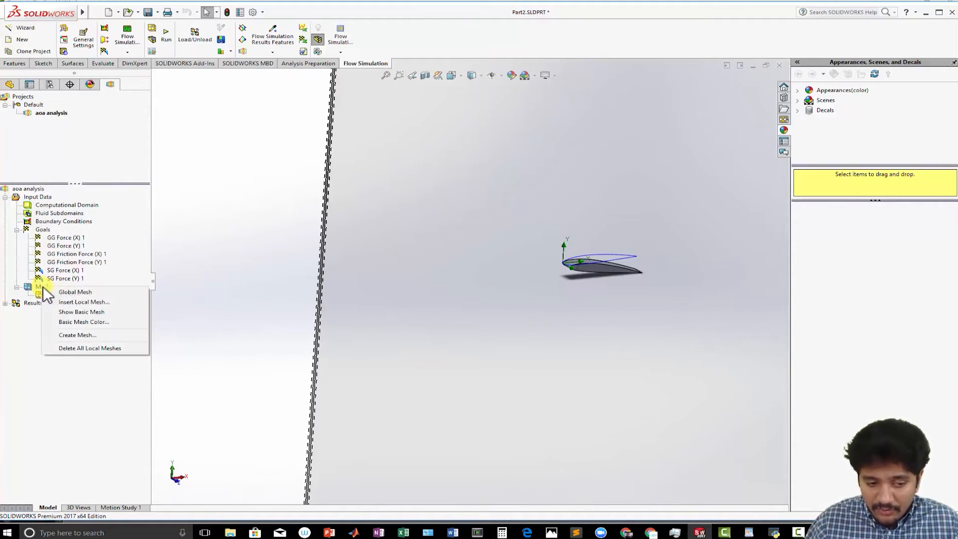
{"action": "left_click", "coordinate": [83, 312]}
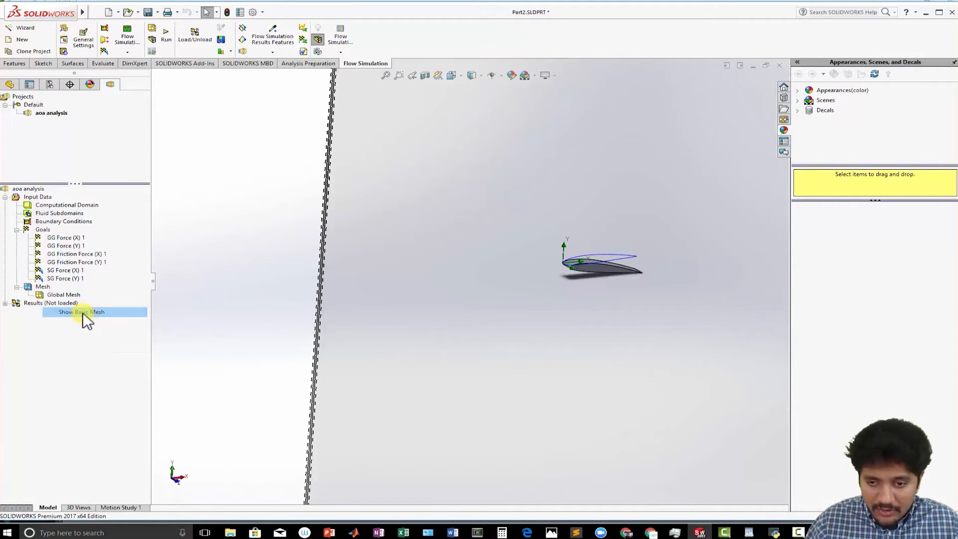
{"action": "left_click", "coordinate": [474, 76]}
{"action": "left_click", "coordinate": [455, 74]}
{"action": "left_click", "coordinate": [456, 74]}
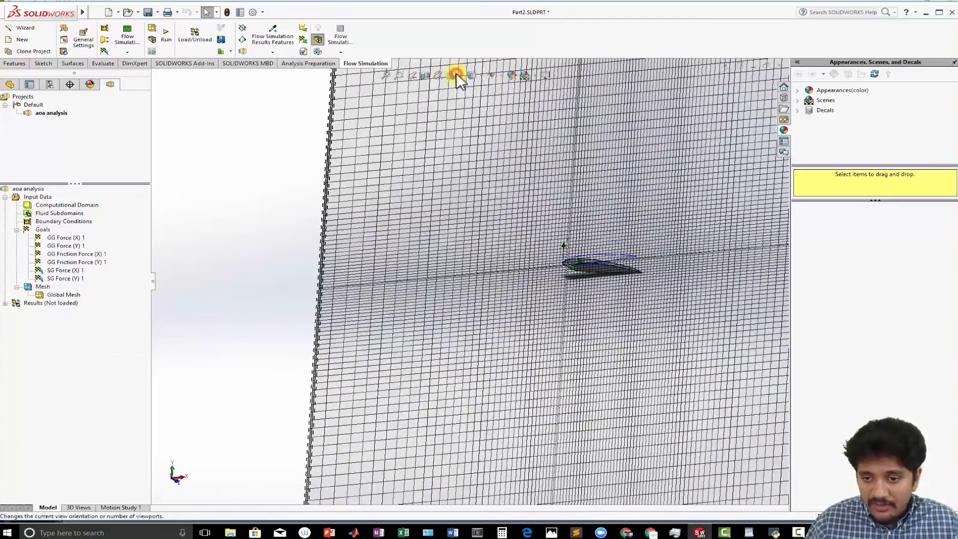
{"action": "left_click", "coordinate": [455, 75]}
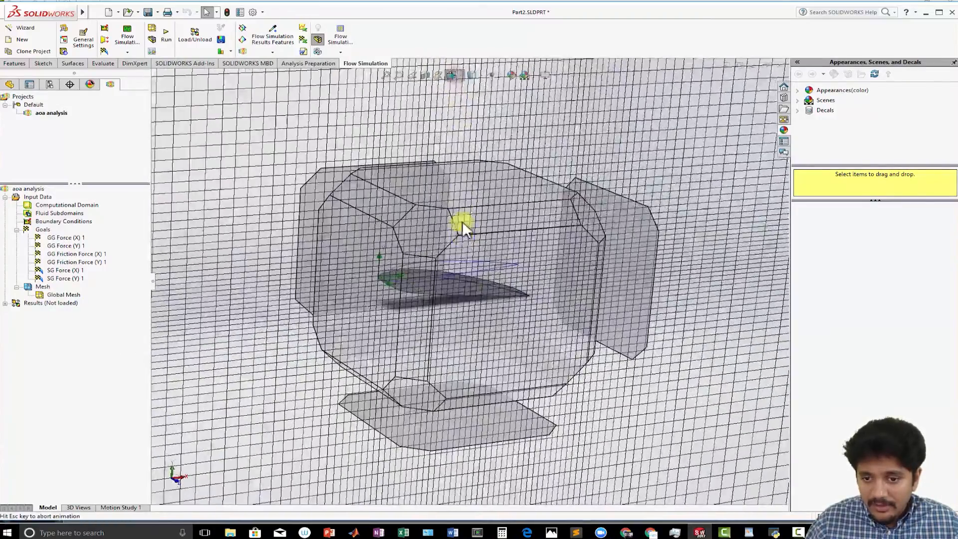
{"action": "left_click", "coordinate": [475, 301]}
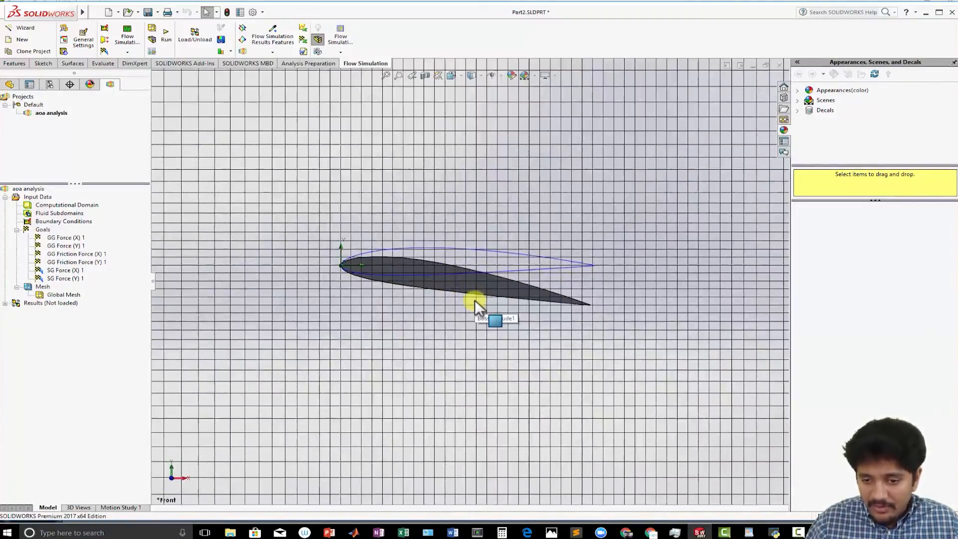
- Insert a local mesh on the airfoil face with a fluid cell refining level of 3
{"action": "scroll", "coordinate": [474, 300], "scroll_direction": "down", "scroll_amount": 3}
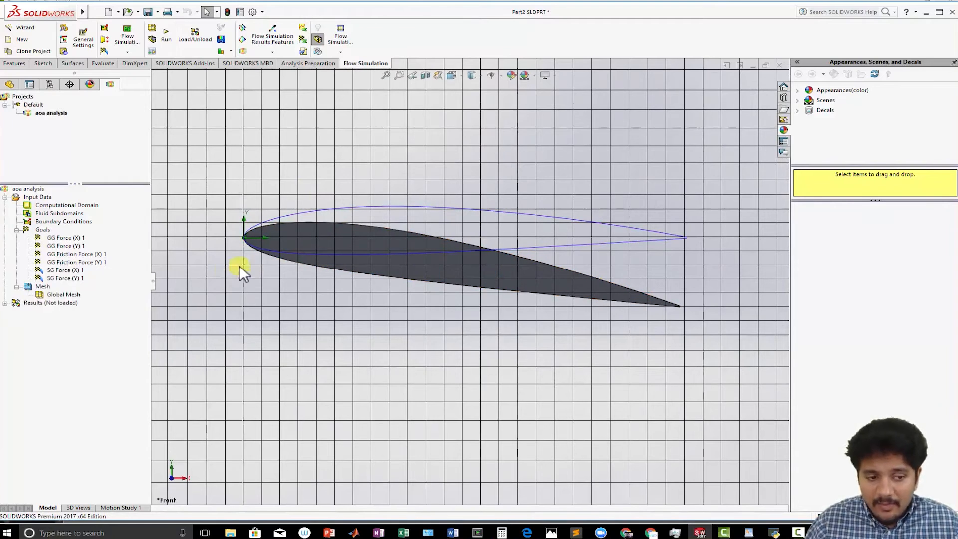
{"action": "right_click", "coordinate": [42, 286]}
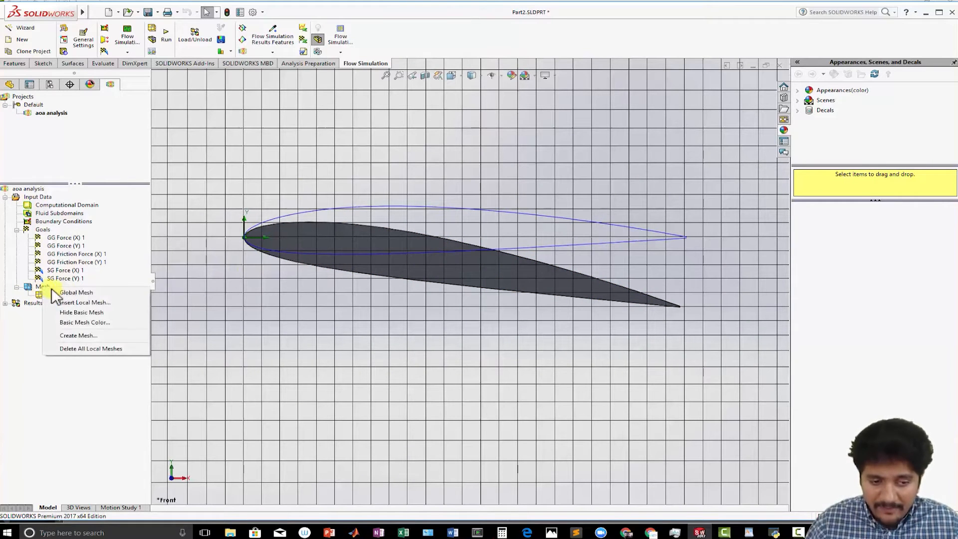
{"action": "left_click", "coordinate": [89, 301]}
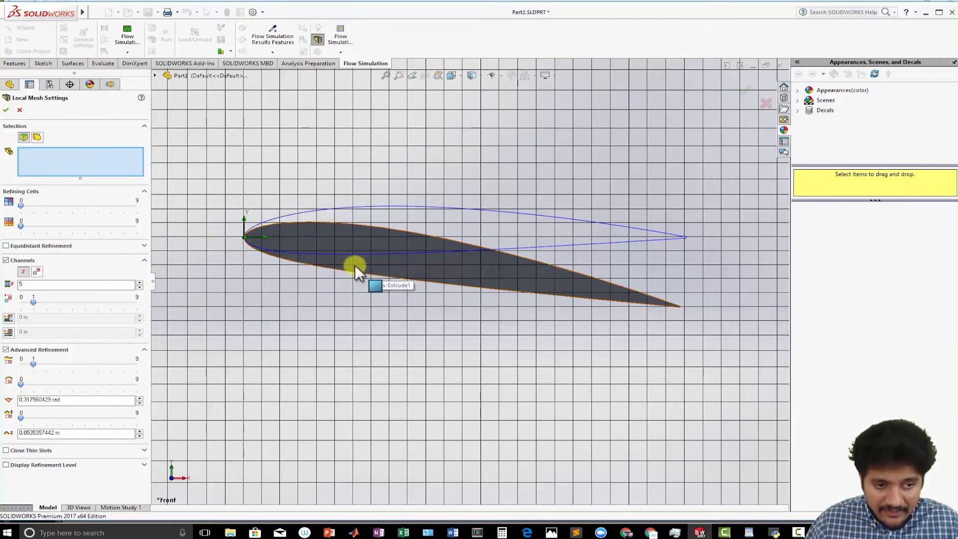
{"action": "mouse_move", "coordinate": [355, 265]}
{"action": "middle_mouse_down"}
{"action": "mouse_move", "coordinate": [328, 285]}
{"action": "mouse_move", "coordinate": [358, 255]}
{"action": "middle_mouse_up"}
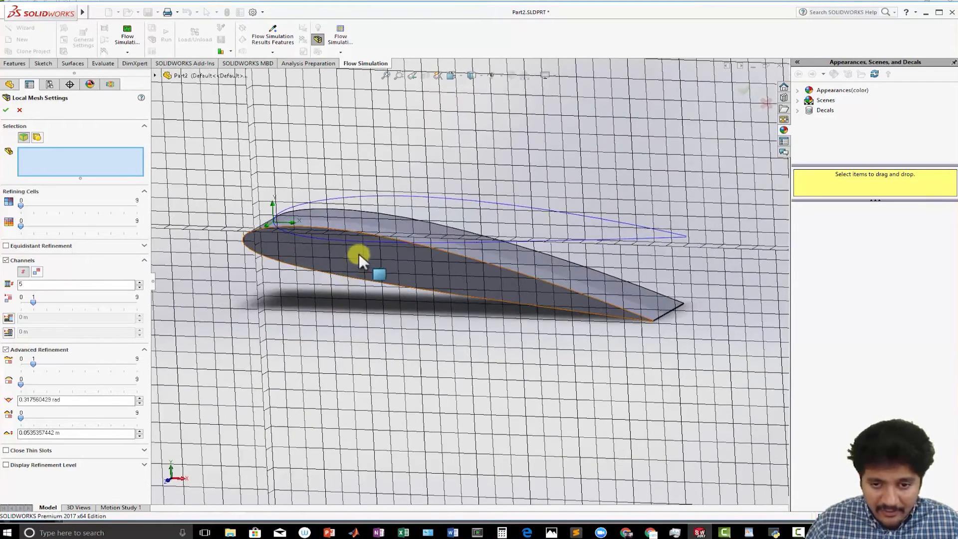
{"action": "left_click", "coordinate": [357, 224]}
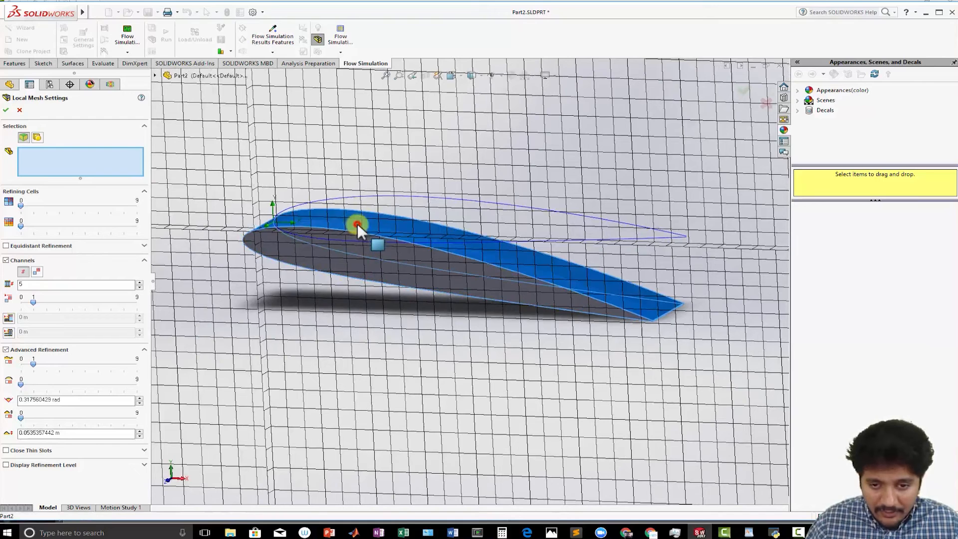
{"action": "left_click", "coordinate": [22, 206]}
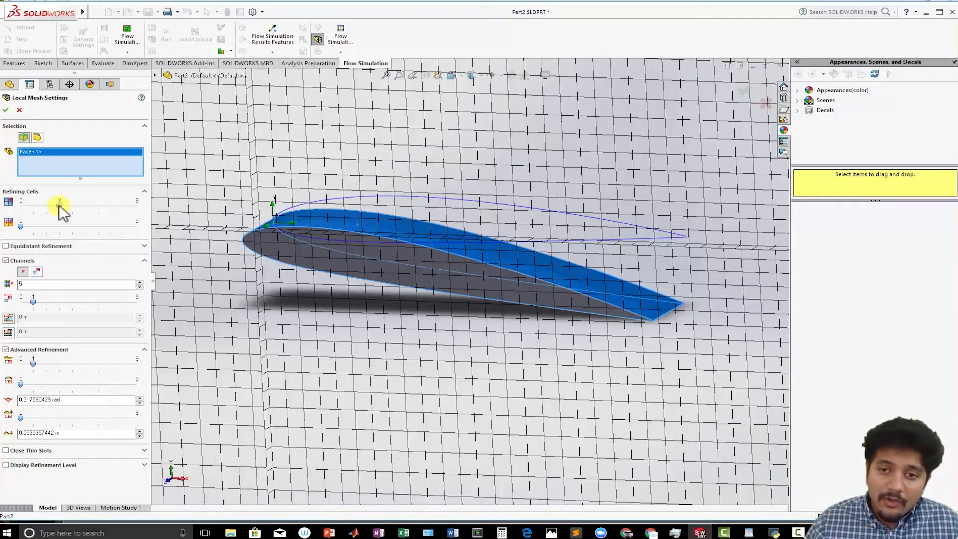
{"action": "left_click", "coordinate": [451, 74]}
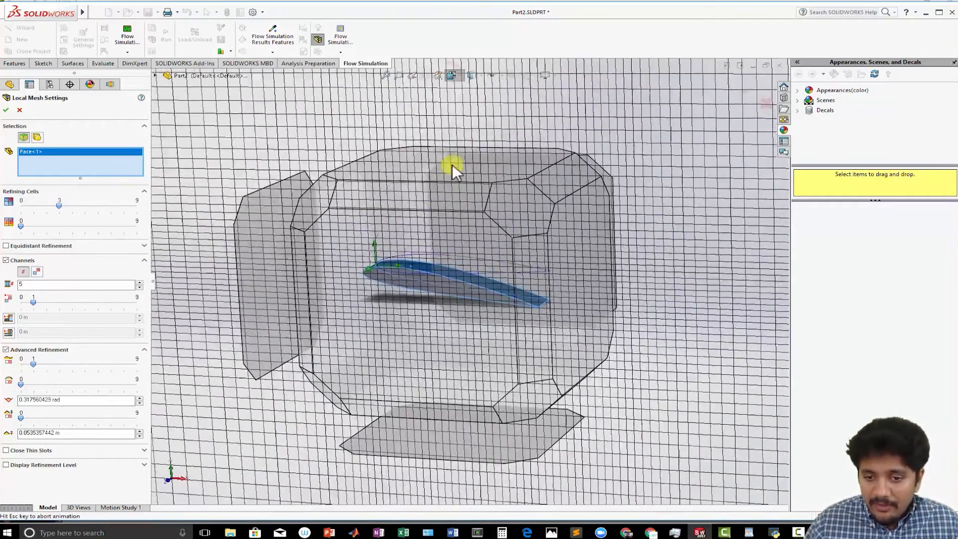
{"action": "left_click", "coordinate": [394, 267]}
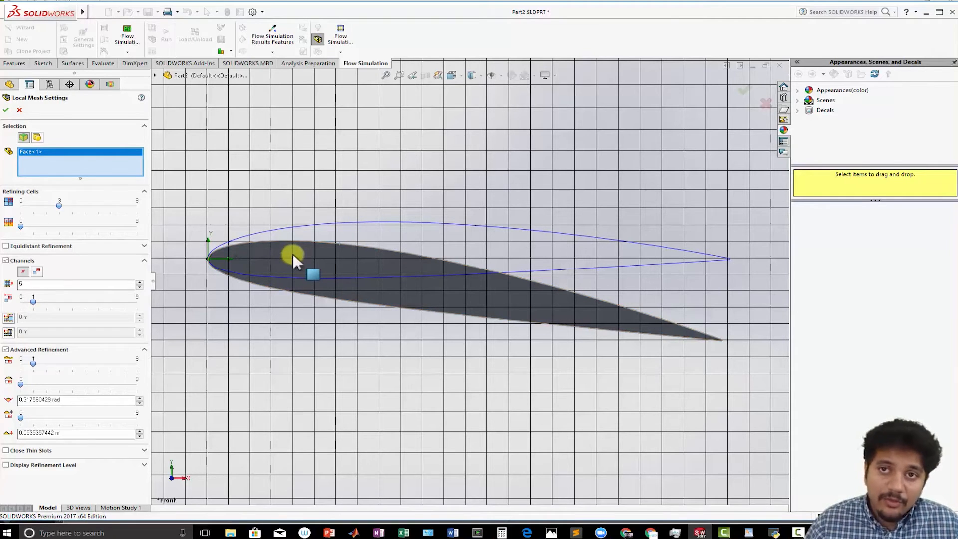
{"action": "left_click", "coordinate": [6, 110]}
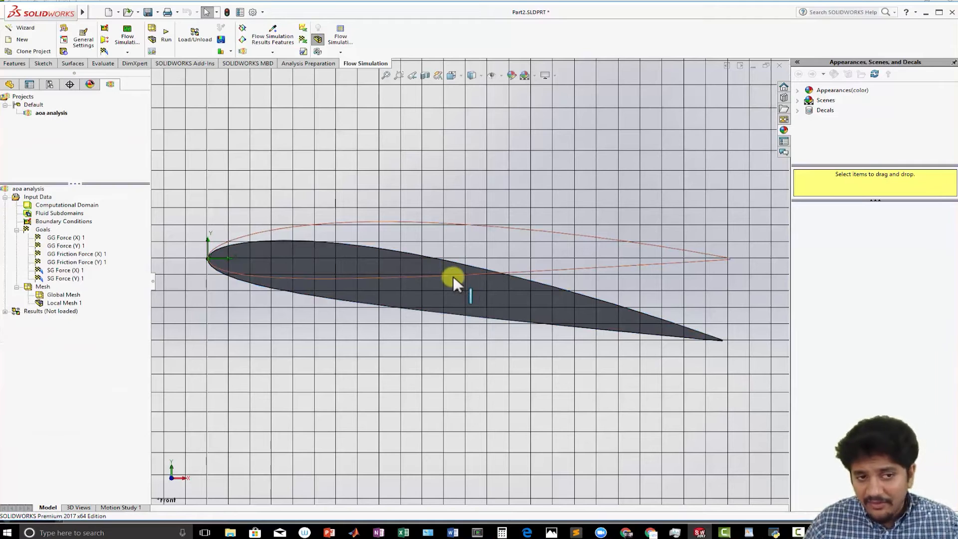
- Run a new calculation on this computer using all CPUs with results loading enabled
{"action": "left_click", "coordinate": [168, 33]}
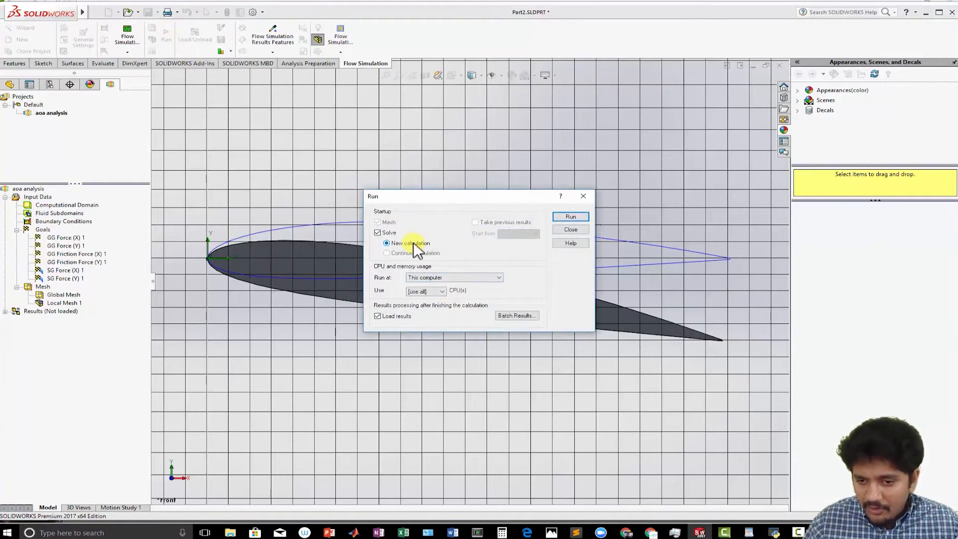
{"action": "left_click", "coordinate": [438, 290]}
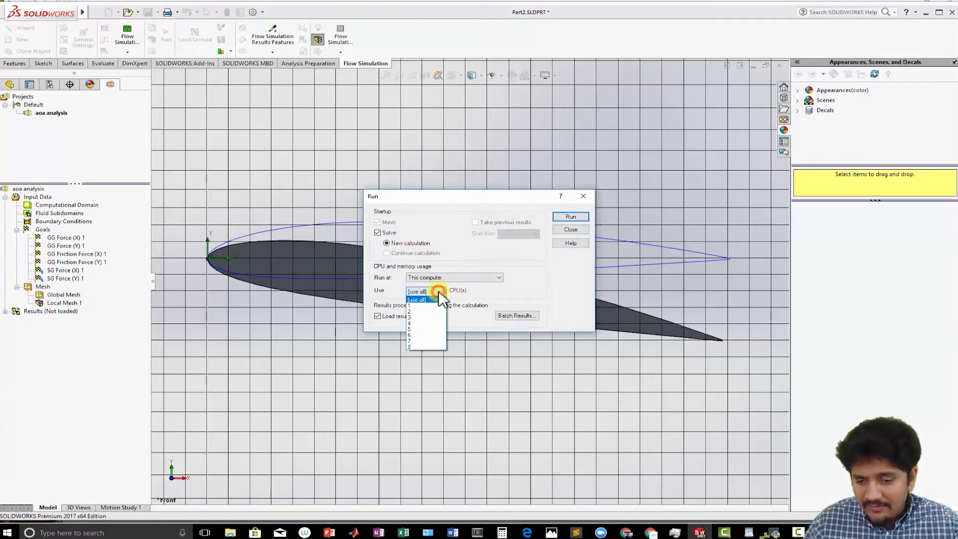
{"action": "left_click", "coordinate": [439, 292]}
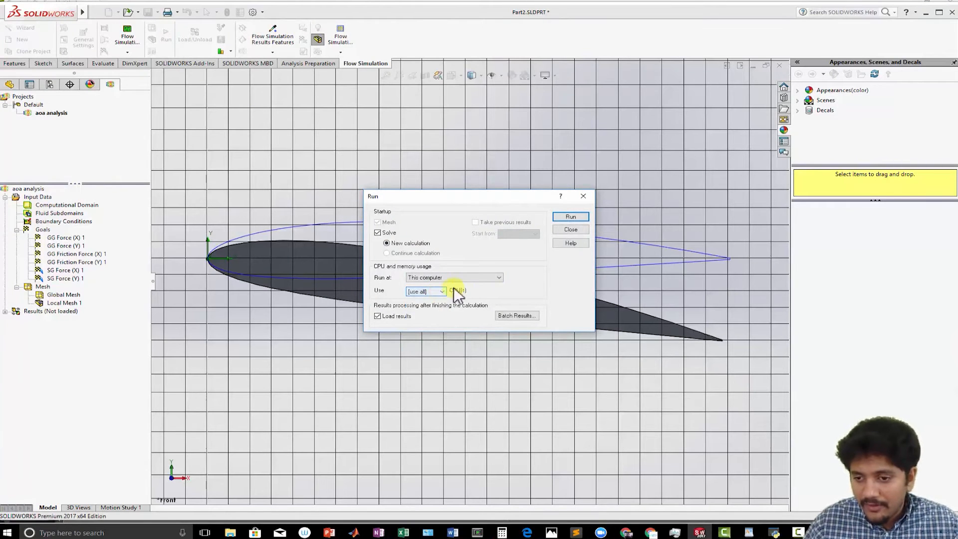
{"action": "left_click", "coordinate": [565, 213]}
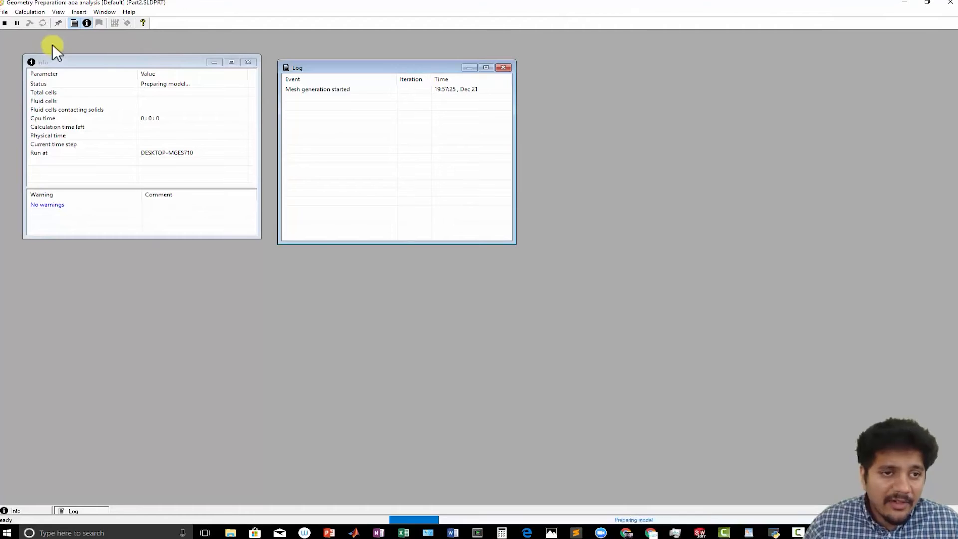
- Close the empty goal plot and pressure preview windows in the solver
{"action": "left_click", "coordinate": [69, 11]}
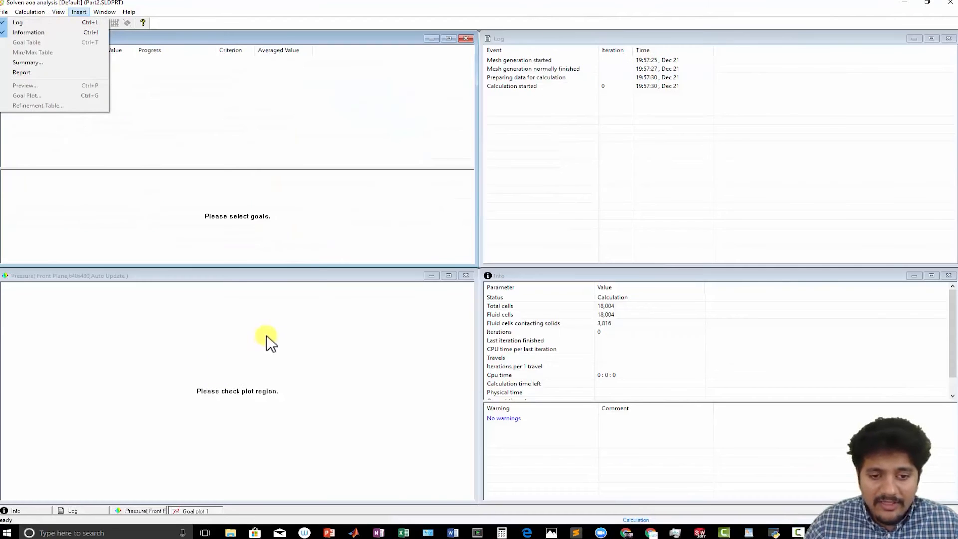
{"action": "left_click", "coordinate": [199, 274]}
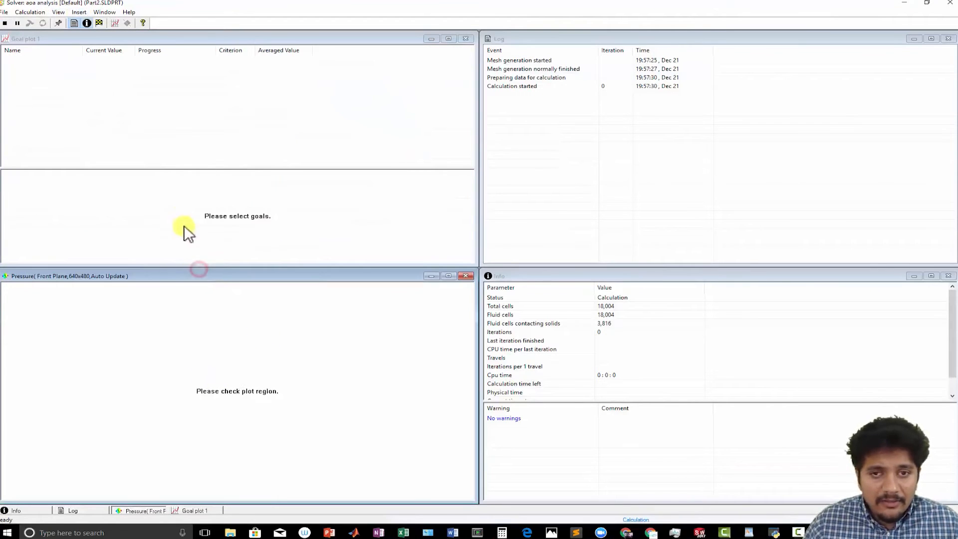
{"action": "left_click", "coordinate": [468, 39]}
{"action": "left_click", "coordinate": [466, 276]}
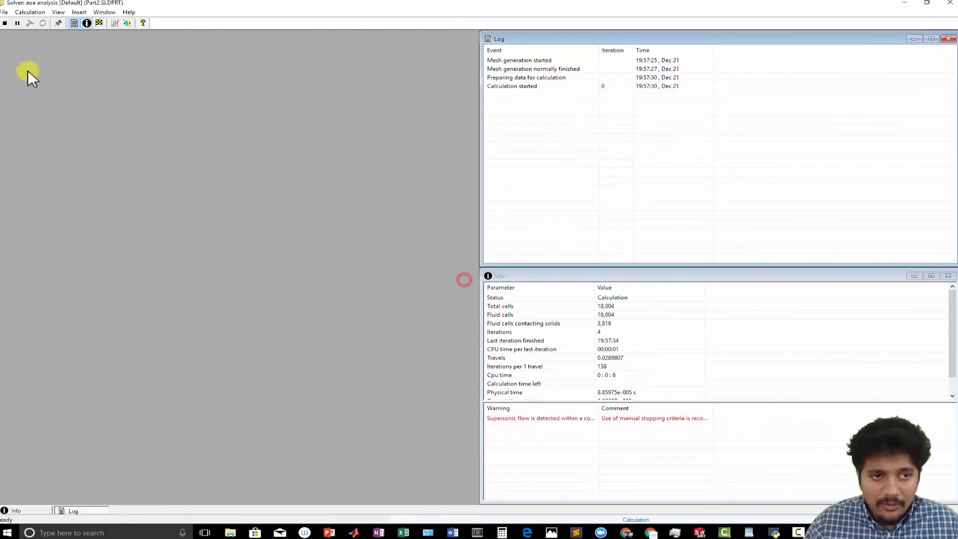
- Insert a pressure contour preview on the Front Plane at 0.0975 m offset and reposition its window
{"action": "left_click", "coordinate": [78, 12]}
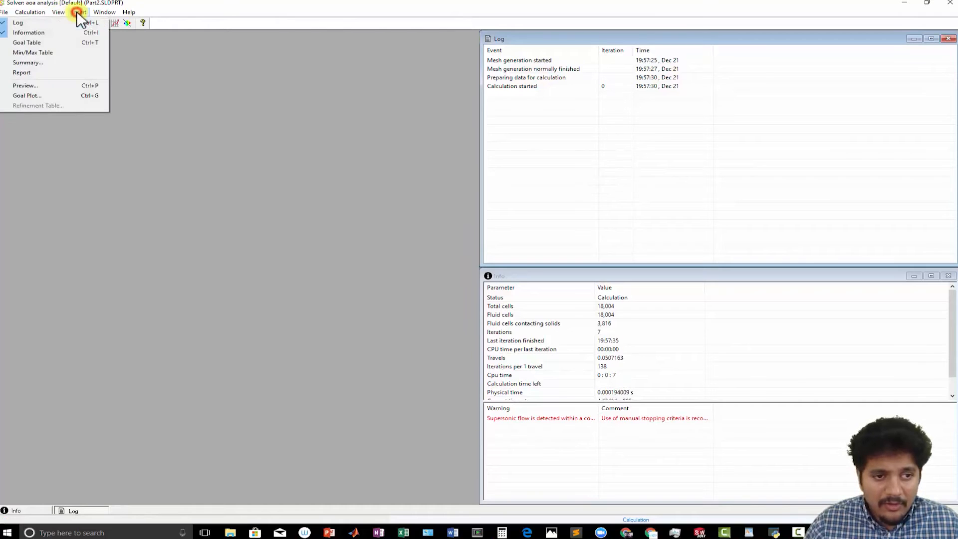
{"action": "left_click", "coordinate": [39, 85]}
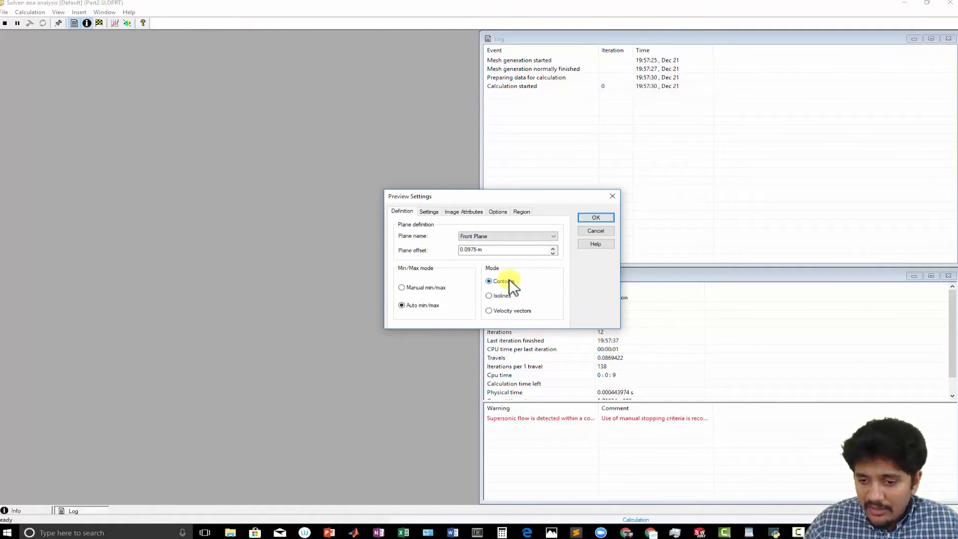
{"action": "left_click", "coordinate": [596, 217]}
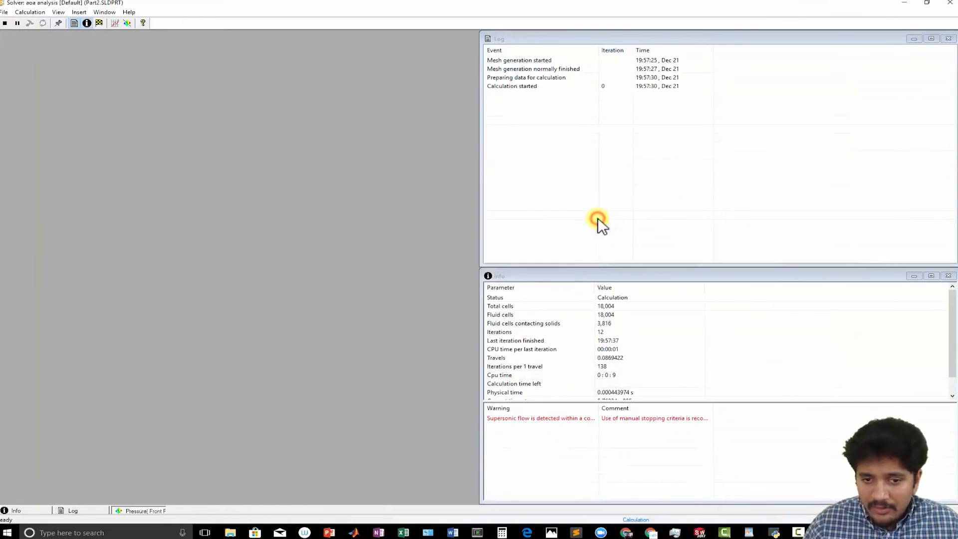
{"action": "left_click_drag", "start_coordinate": [346, 87], "coordinate": [297, 39]}
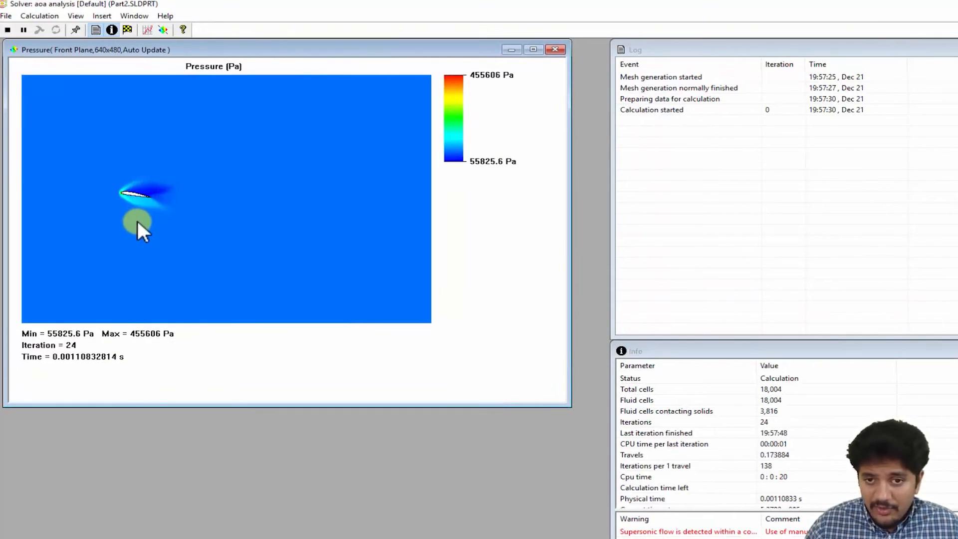
- Insert a goal plot showing the SG Force (Y) 1 goal
{"action": "left_click", "coordinate": [102, 16]}
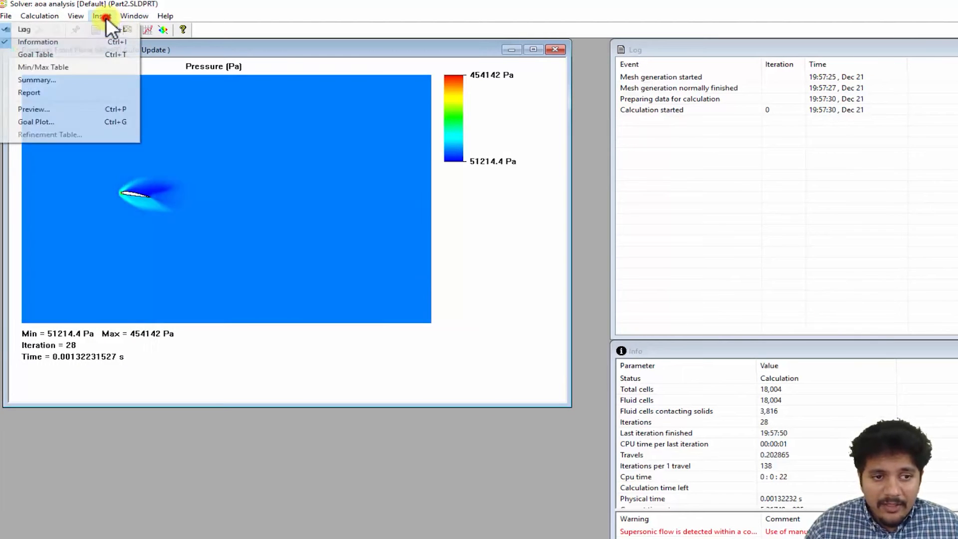
{"action": "left_click", "coordinate": [115, 121]}
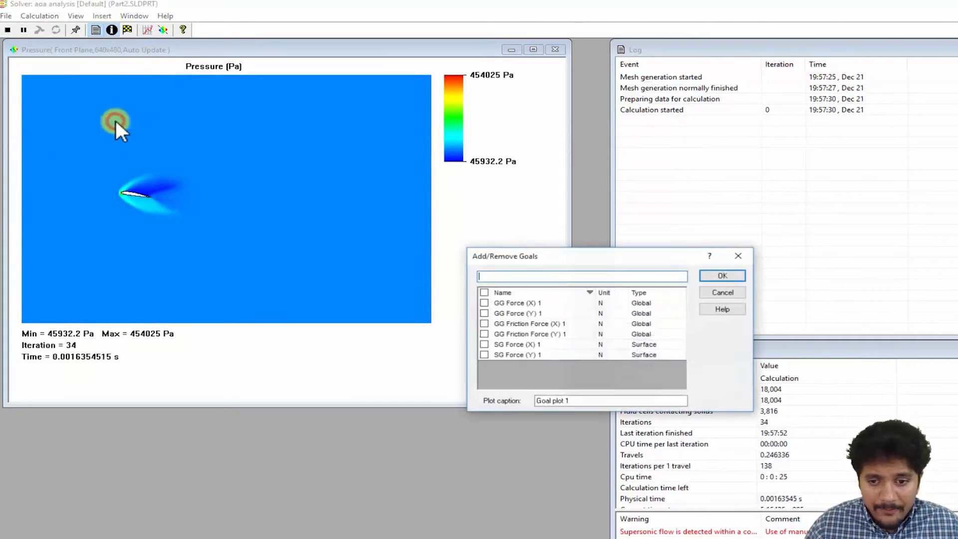
{"action": "left_click", "coordinate": [484, 354]}
{"action": "left_click", "coordinate": [722, 274]}
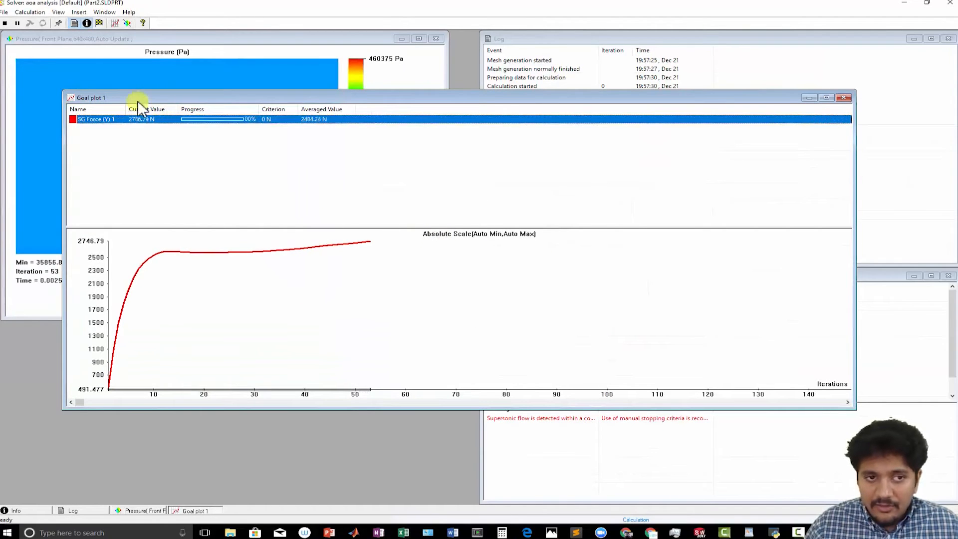
- Tile the solver windows horizontally and scroll the goal plot to the latest iterations
{"action": "left_click", "coordinate": [105, 12]}
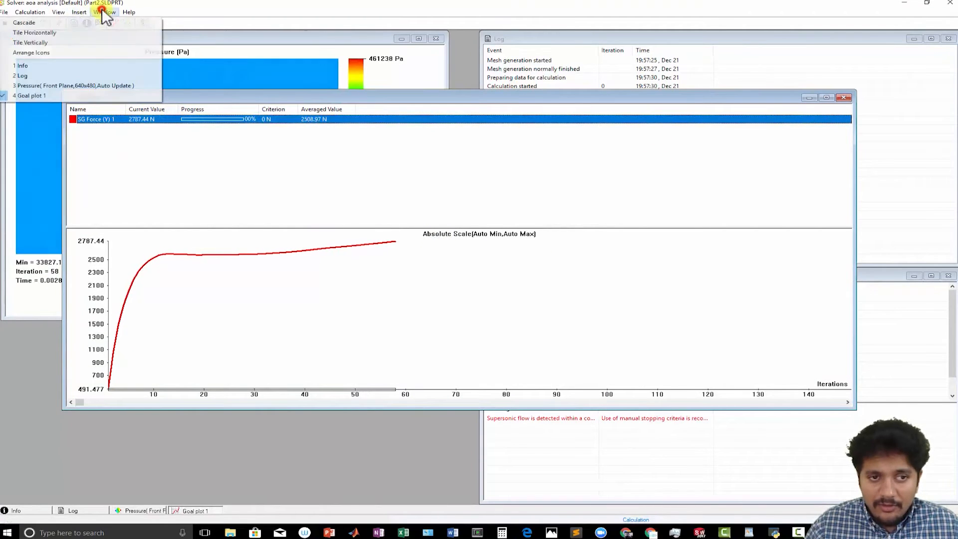
{"action": "left_click", "coordinate": [103, 30]}
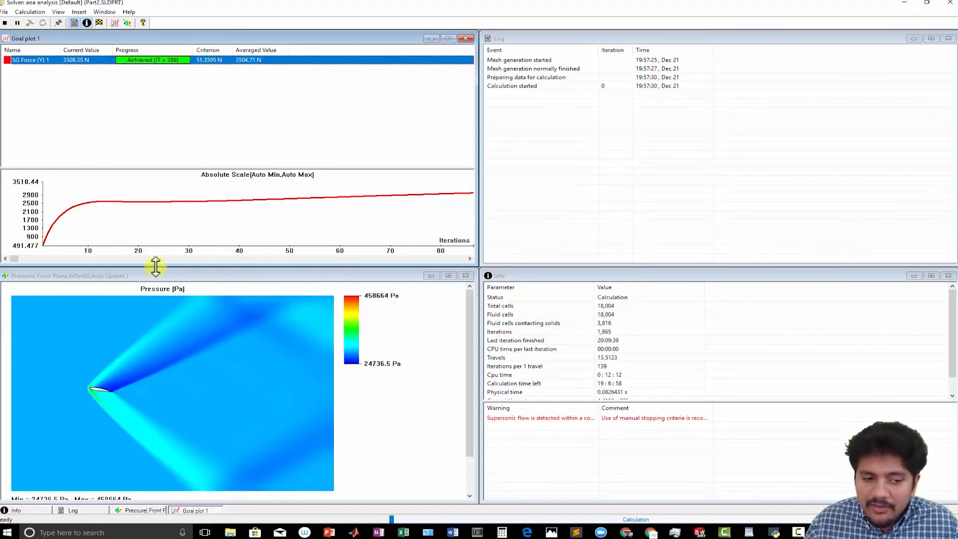
{"action": "left_click_drag", "start_coordinate": [16, 259], "coordinate": [443, 264]}
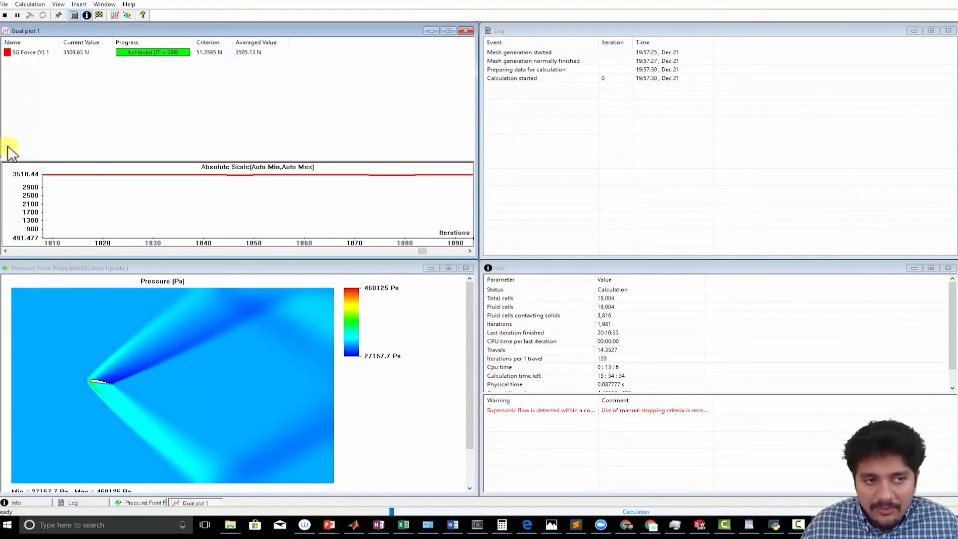
- Stop the calculation, save the results, and close the solver window
{"action": "left_click", "coordinate": [5, 15]}
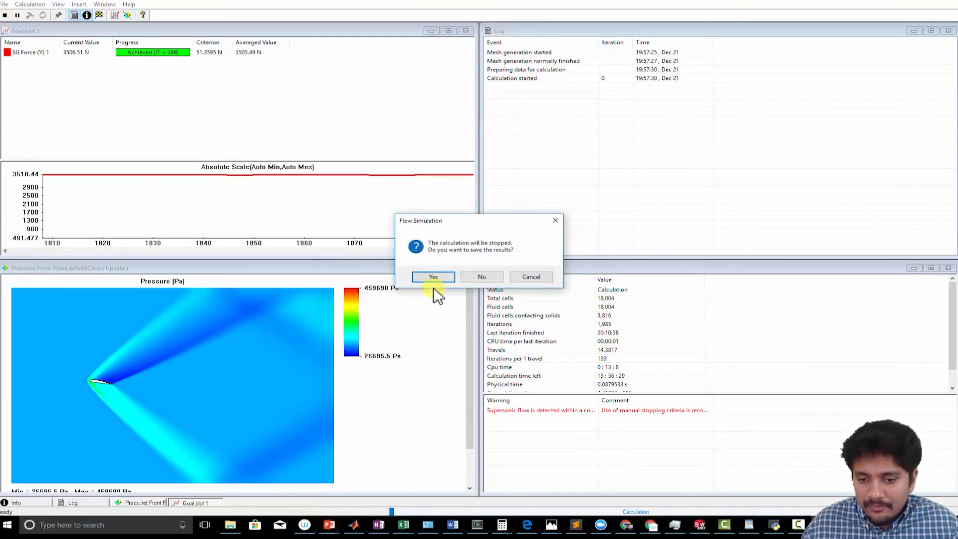
{"action": "left_click", "coordinate": [433, 277]}
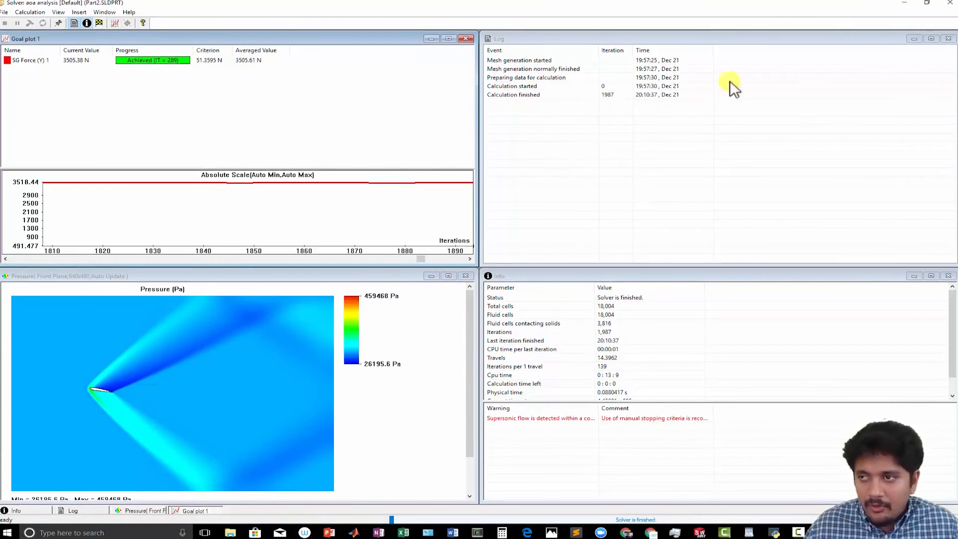
{"action": "left_click", "coordinate": [954, 1]}
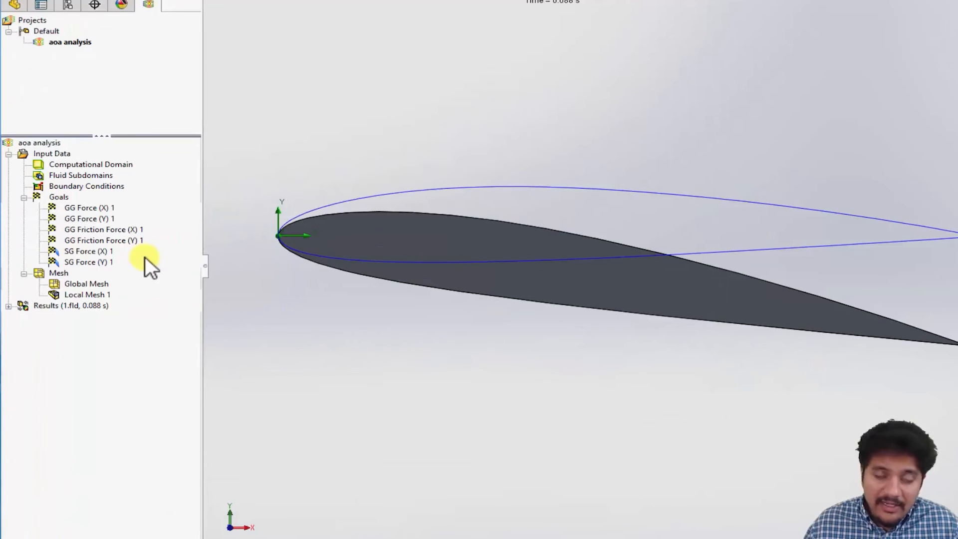
- Insert a cut plot on the XY Plane at 0.0975 m showing the mesh and Velocity contours
{"action": "left_click", "coordinate": [5, 311]}
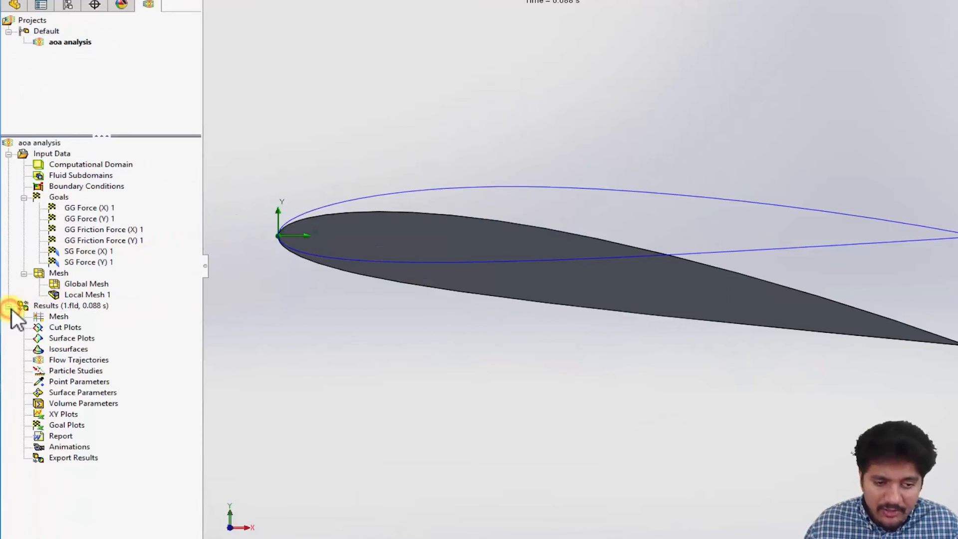
{"action": "right_click", "coordinate": [58, 328]}
{"action": "left_click", "coordinate": [67, 337]}
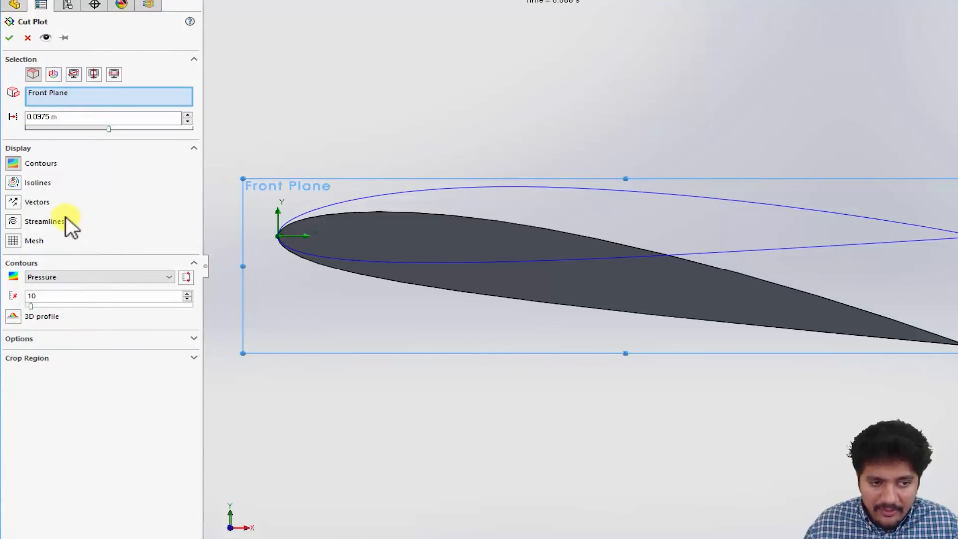
{"action": "left_click", "coordinate": [52, 74]}
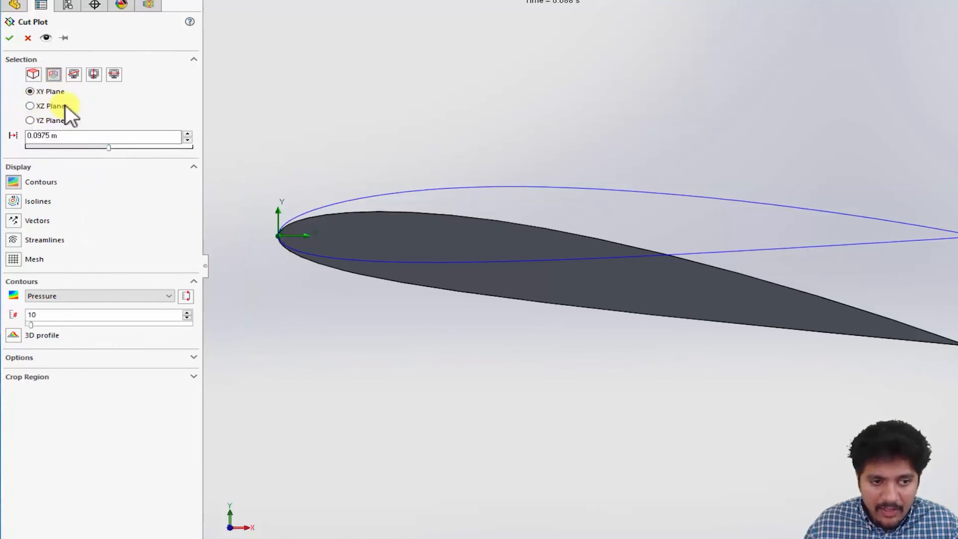
{"action": "left_click", "coordinate": [14, 259]}
{"action": "left_click", "coordinate": [15, 182]}
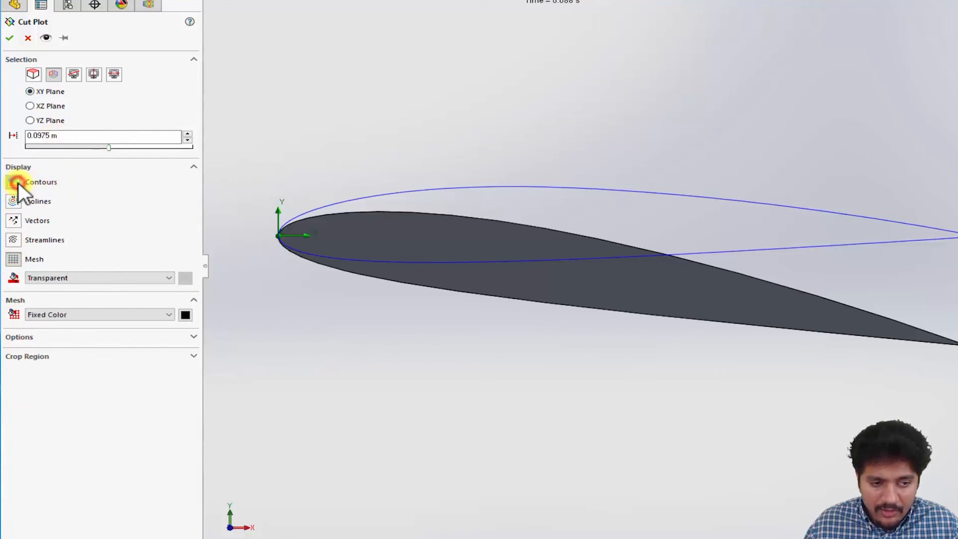
{"action": "left_click", "coordinate": [19, 183]}
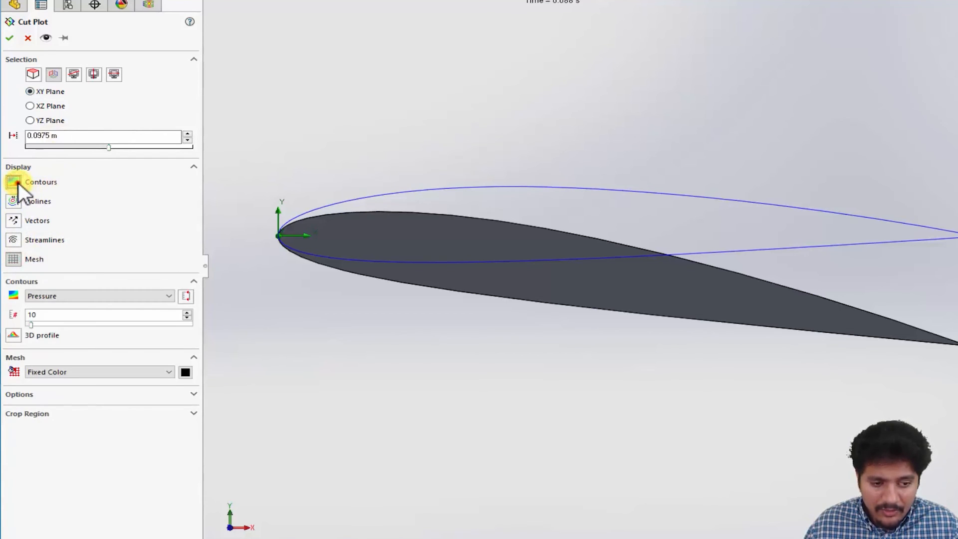
{"action": "left_click", "coordinate": [19, 183]}
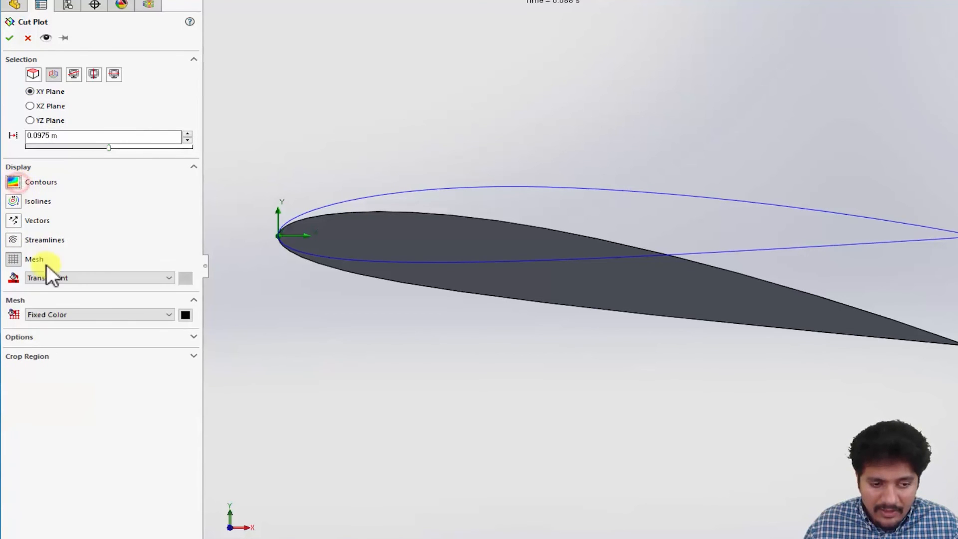
{"action": "left_click", "coordinate": [15, 183]}
{"action": "left_click", "coordinate": [50, 295]}
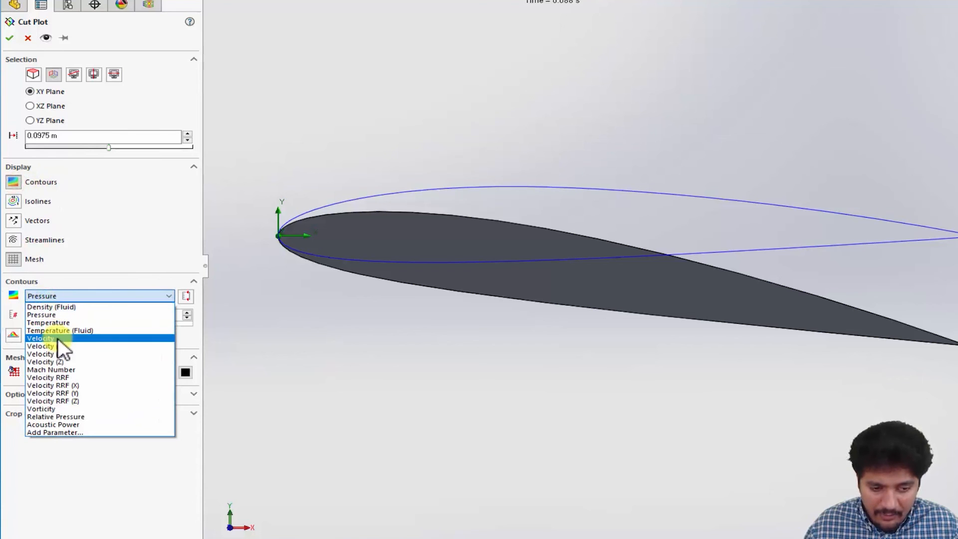
{"action": "left_click", "coordinate": [61, 338]}
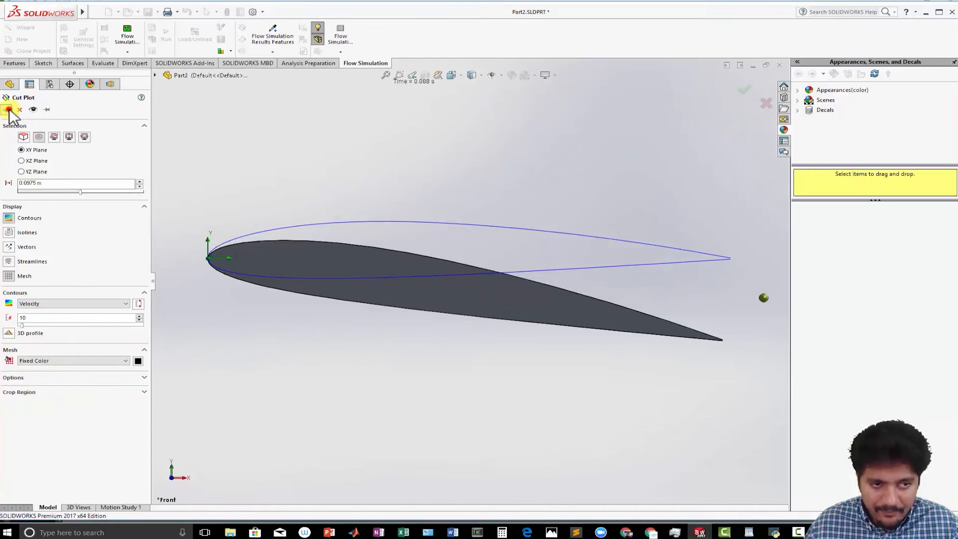
{"action": "left_click", "coordinate": [9, 110]}
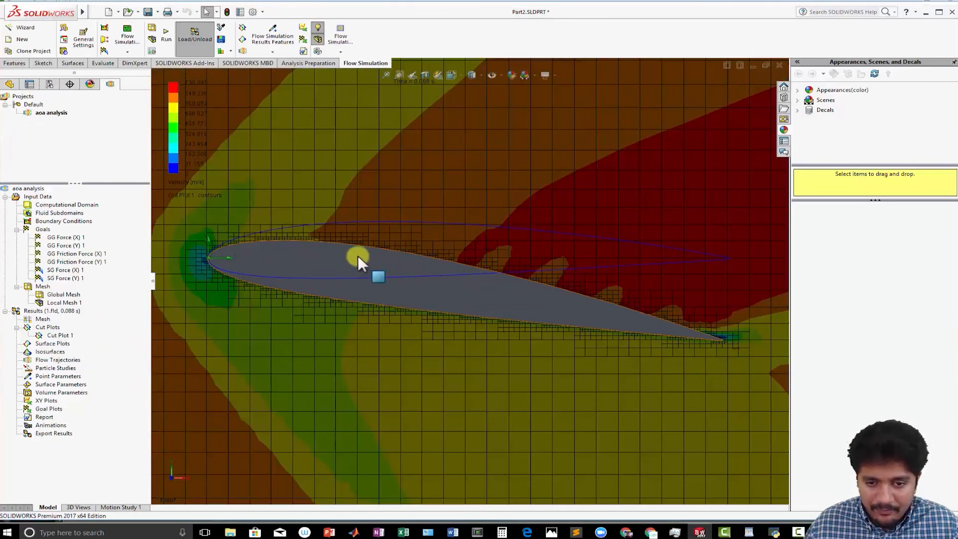
- Examine the velocity contours and mesh around the airfoil and across the domain
{"action": "scroll", "coordinate": [358, 256], "scroll_direction": "up", "scroll_amount": 6}
{"action": "scroll", "coordinate": [464, 273], "scroll_direction": "up", "scroll_amount": 3}
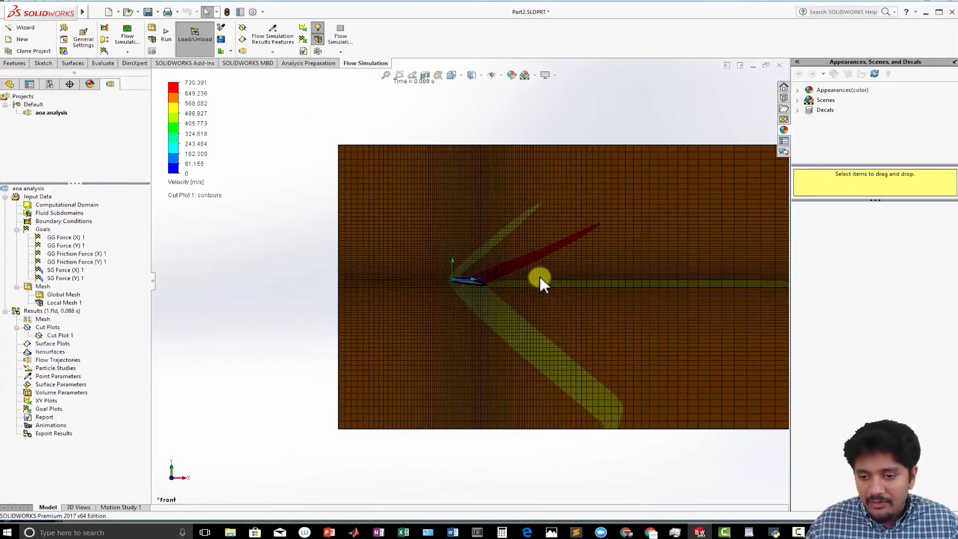
{"action": "scroll", "coordinate": [541, 276], "scroll_direction": "down", "scroll_amount": 6}
{"action": "middle_click_drag", "start_coordinate": [292, 307], "coordinate": [306, 306]}
{"action": "scroll", "coordinate": [310, 306], "scroll_direction": "up", "scroll_amount": 3}
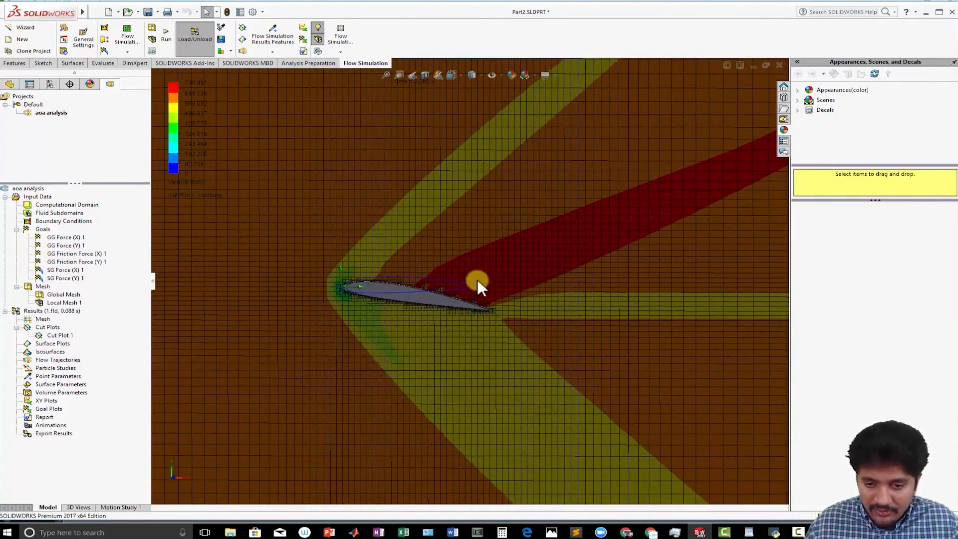
{"action": "scroll", "coordinate": [479, 282], "scroll_direction": "up", "scroll_amount": 3}
{"action": "scroll", "coordinate": [453, 293], "scroll_direction": "down", "scroll_amount": 4}
{"action": "scroll", "coordinate": [450, 295], "scroll_direction": "down", "scroll_amount": 8}
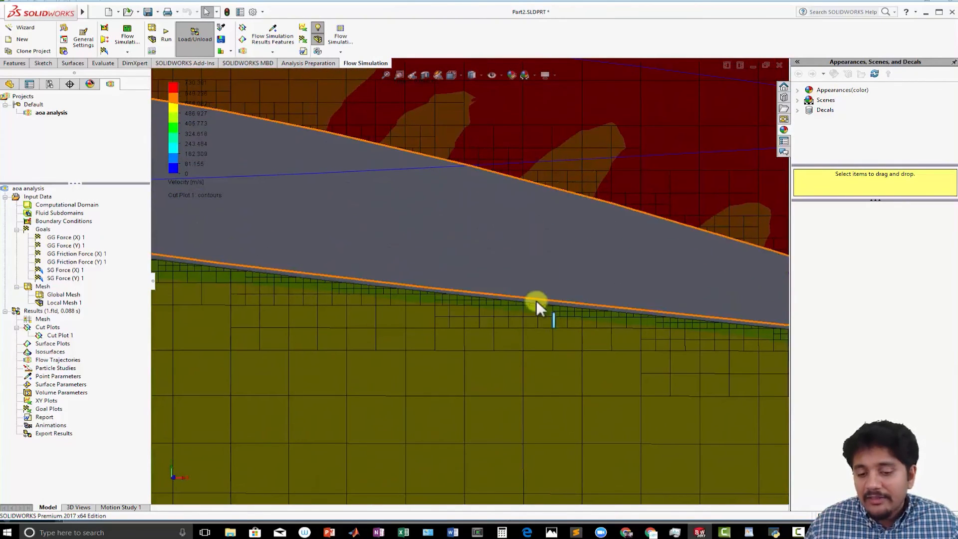
{"action": "scroll", "coordinate": [489, 310], "scroll_direction": "up", "scroll_amount": 1}
{"action": "scroll", "coordinate": [489, 311], "scroll_direction": "up", "scroll_amount": 10}
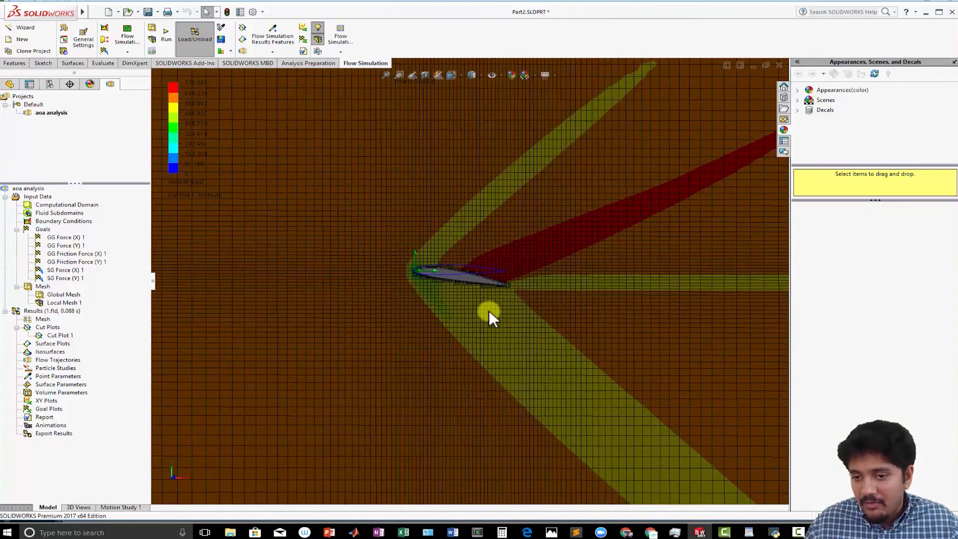
{"action": "scroll", "coordinate": [537, 308], "scroll_direction": "down", "scroll_amount": 6}
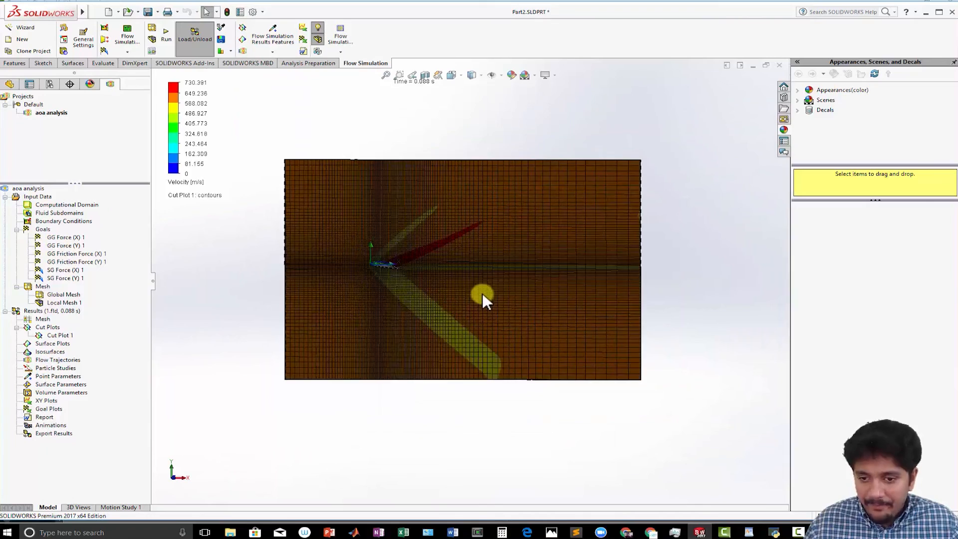
{"action": "scroll", "coordinate": [406, 276], "scroll_direction": "up", "scroll_amount": 2}
{"action": "scroll", "coordinate": [415, 286], "scroll_direction": "up", "scroll_amount": 1}
{"action": "scroll", "coordinate": [412, 285], "scroll_direction": "down", "scroll_amount": 1}
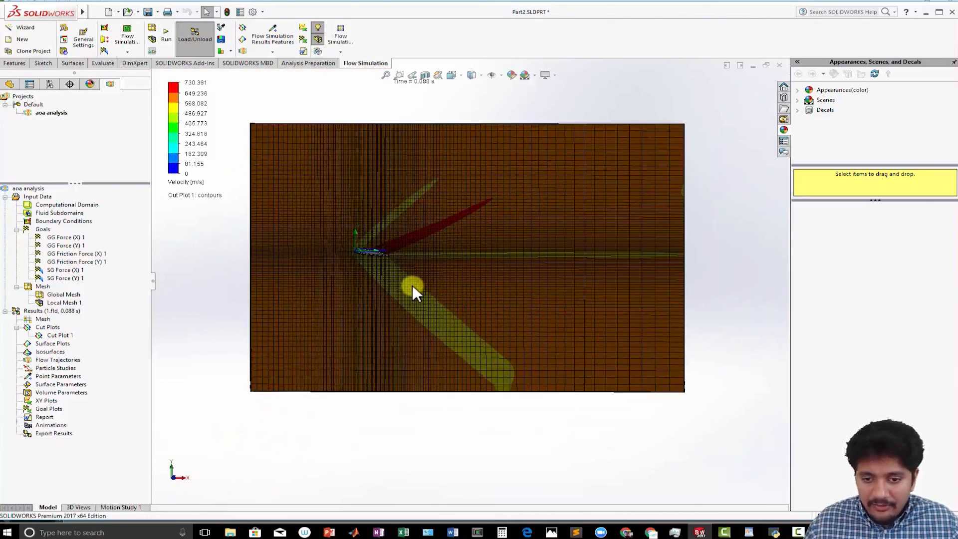
{"action": "scroll", "coordinate": [336, 235], "scroll_direction": "down", "scroll_amount": 3}
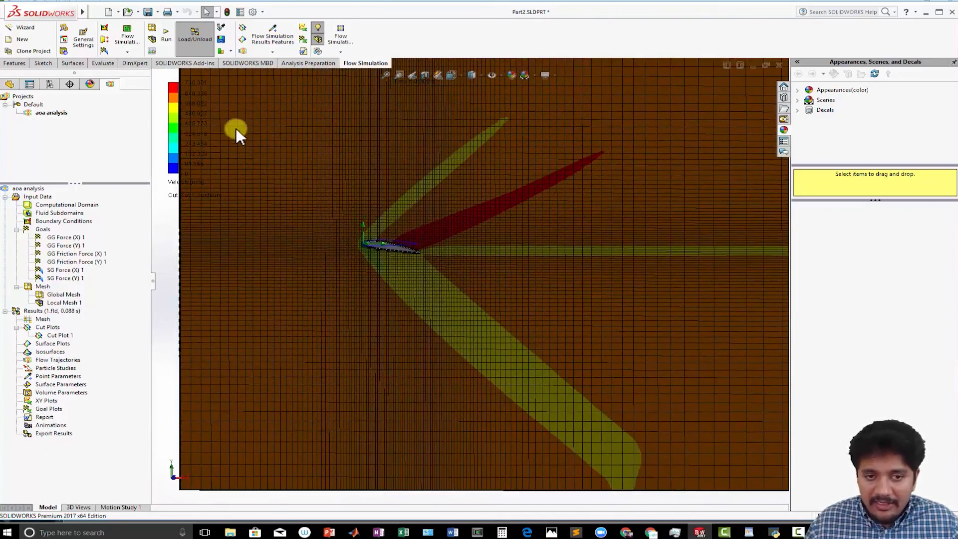
{"action": "scroll", "coordinate": [423, 344], "scroll_direction": "up", "scroll_amount": 3}
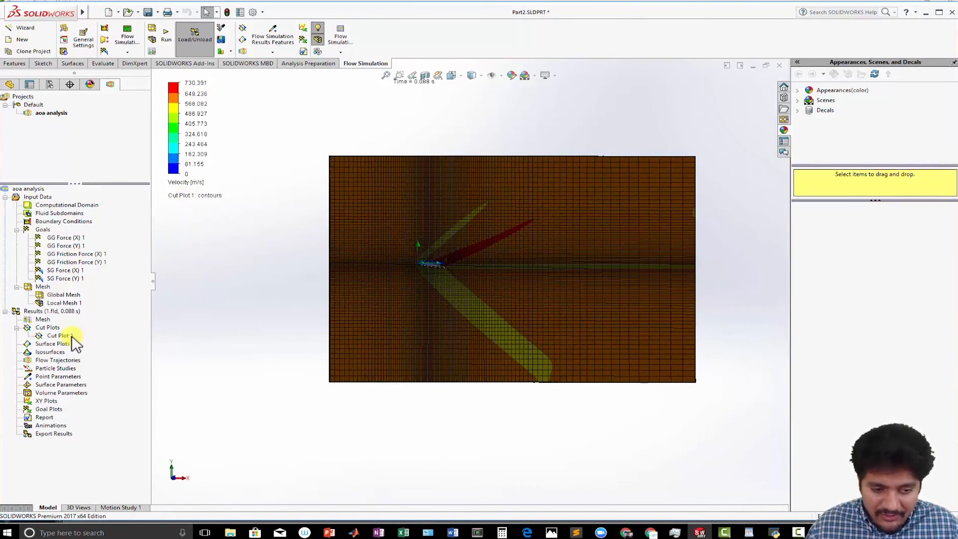
- Set the velocity colour bar to 200 contour levels
{"action": "right_click", "coordinate": [172, 142]}
{"action": "left_click", "coordinate": [181, 148]}
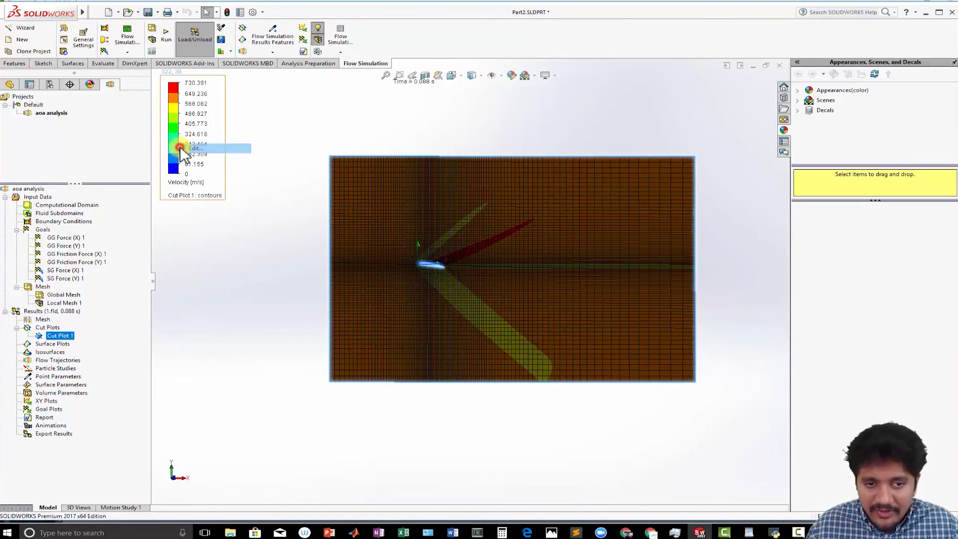
{"action": "double_click", "coordinate": [22, 180]}
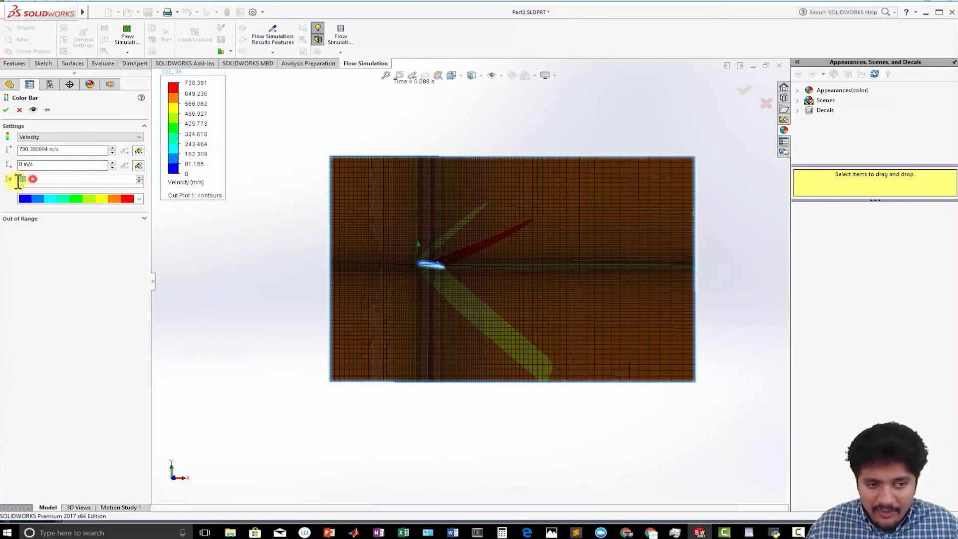
{"action": "type", "text": "15"}
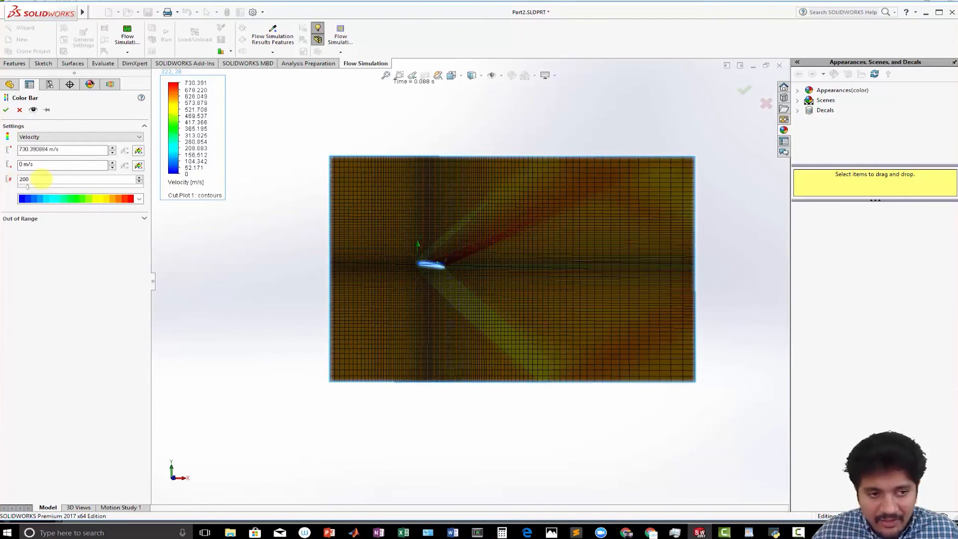
{"action": "left_click", "coordinate": [6, 109]}
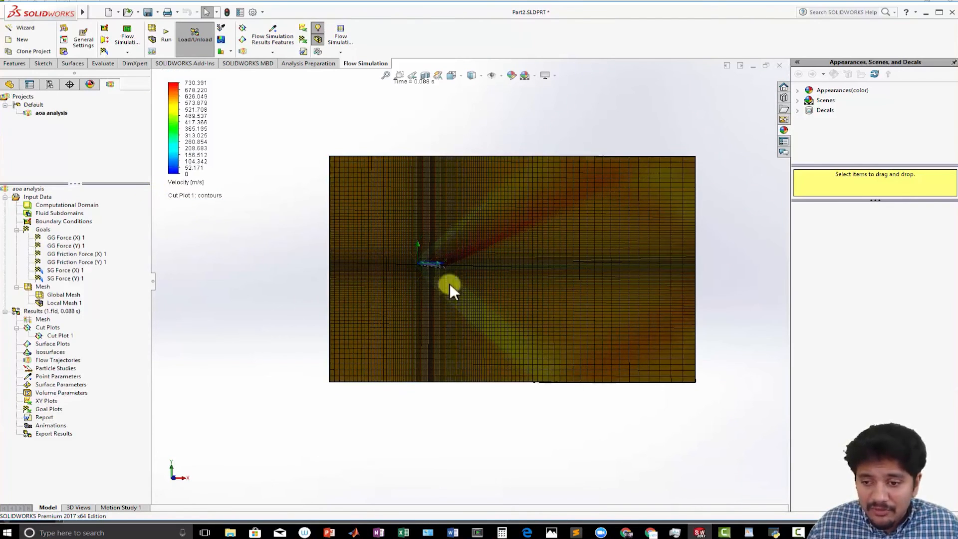
- Edit Cut Plot 1 to turn off the mesh display
{"action": "right_click", "coordinate": [48, 323]}
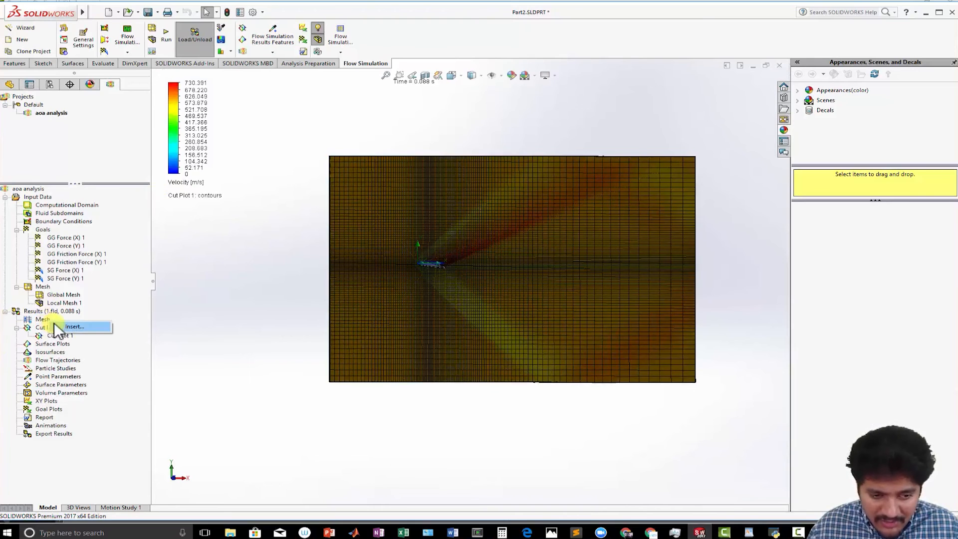
{"action": "right_click", "coordinate": [56, 336]}
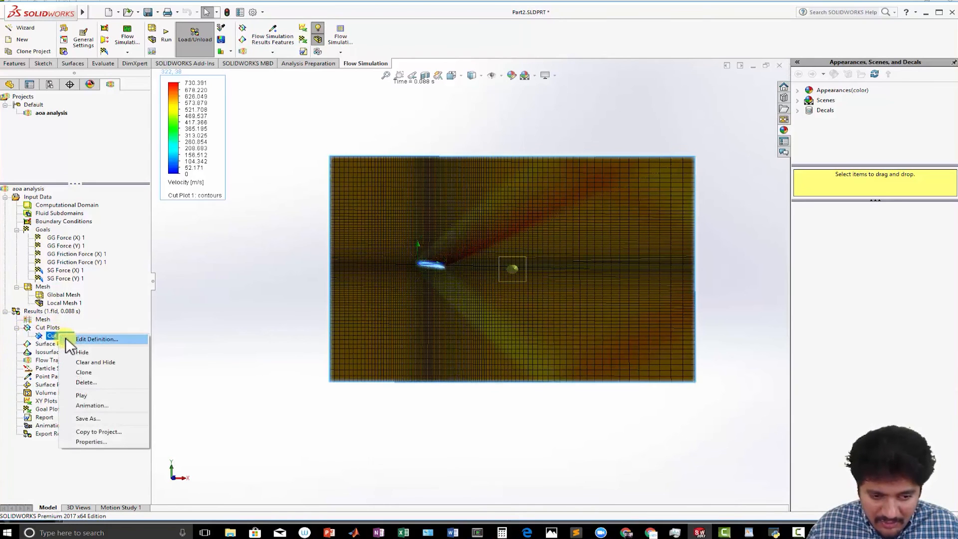
{"action": "left_click", "coordinate": [67, 338]}
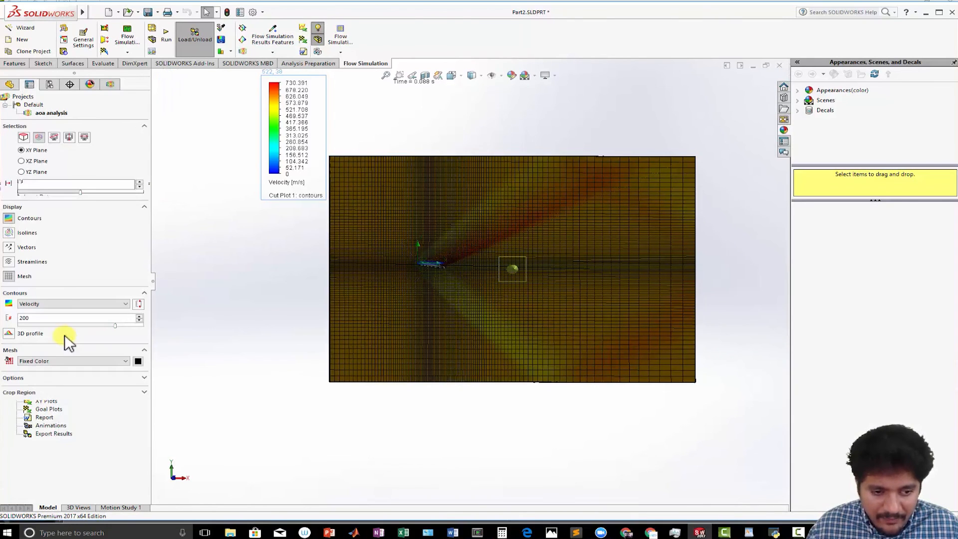
{"action": "left_click", "coordinate": [9, 276]}
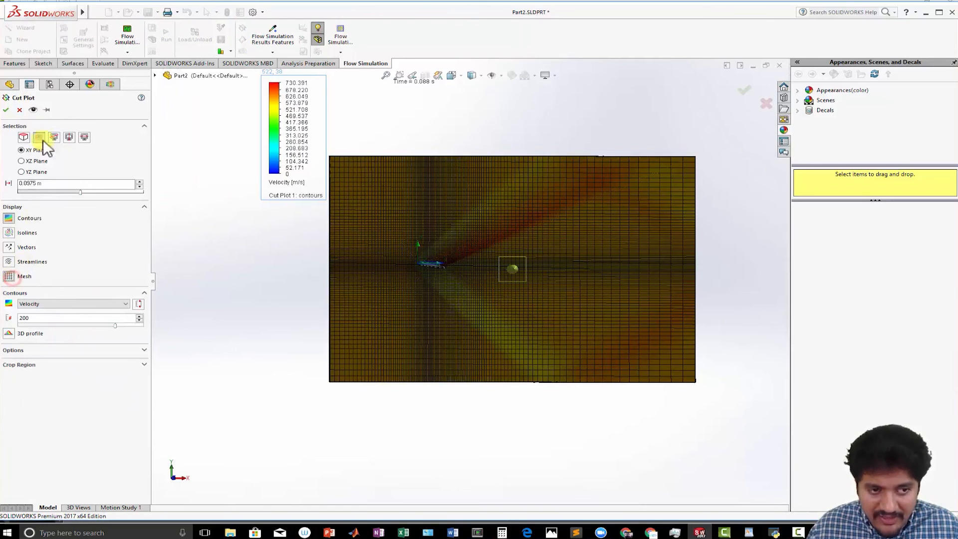
{"action": "left_click", "coordinate": [5, 109]}
- Insert a goal plot for SG Force (X) 1 and SG Force (Y) 1 and show its summary
{"action": "scroll", "coordinate": [507, 374], "scroll_direction": "up", "scroll_amount": 3}
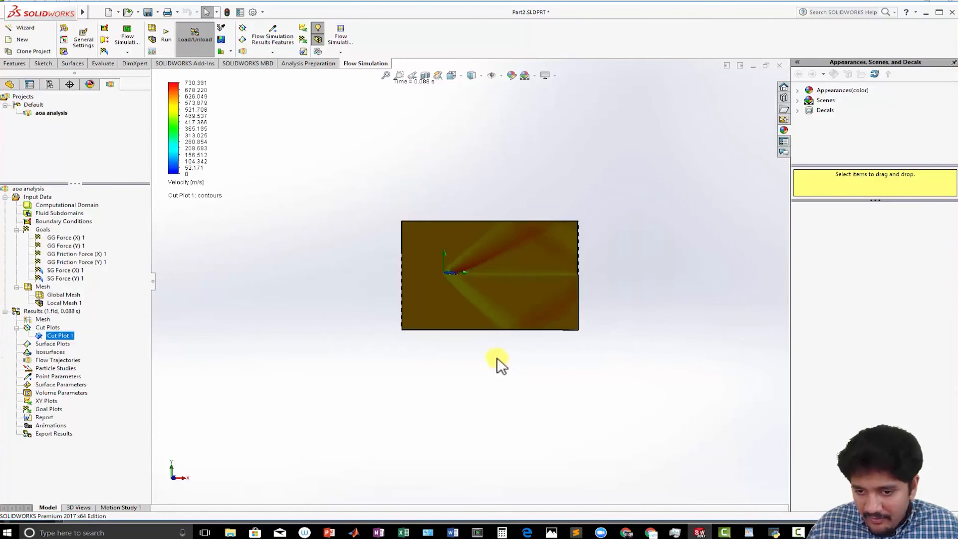
{"action": "scroll", "coordinate": [484, 350], "scroll_direction": "down", "scroll_amount": 5}
{"action": "scroll", "coordinate": [462, 225], "scroll_direction": "up", "scroll_amount": 3}
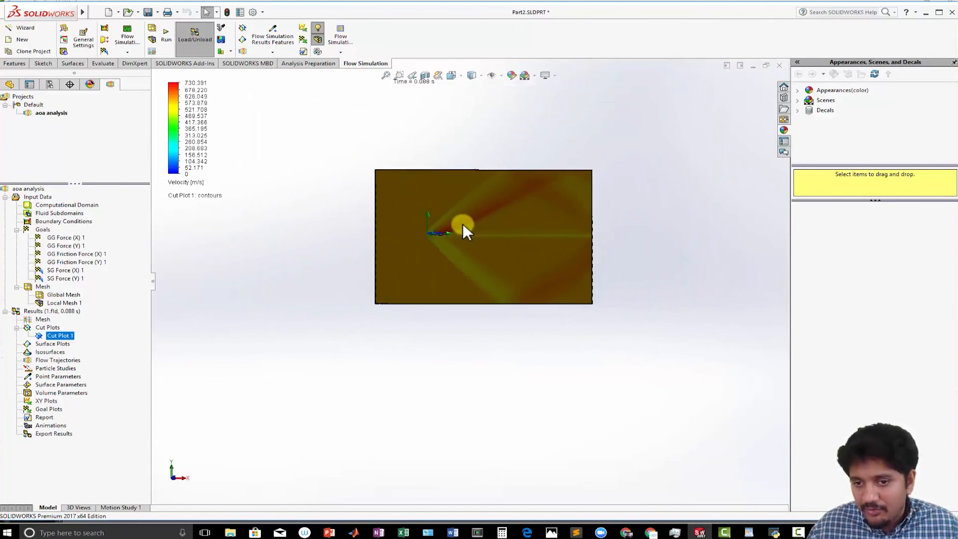
{"action": "scroll", "coordinate": [463, 223], "scroll_direction": "down", "scroll_amount": 2}
{"action": "scroll", "coordinate": [462, 223], "scroll_direction": "down", "scroll_amount": 4}
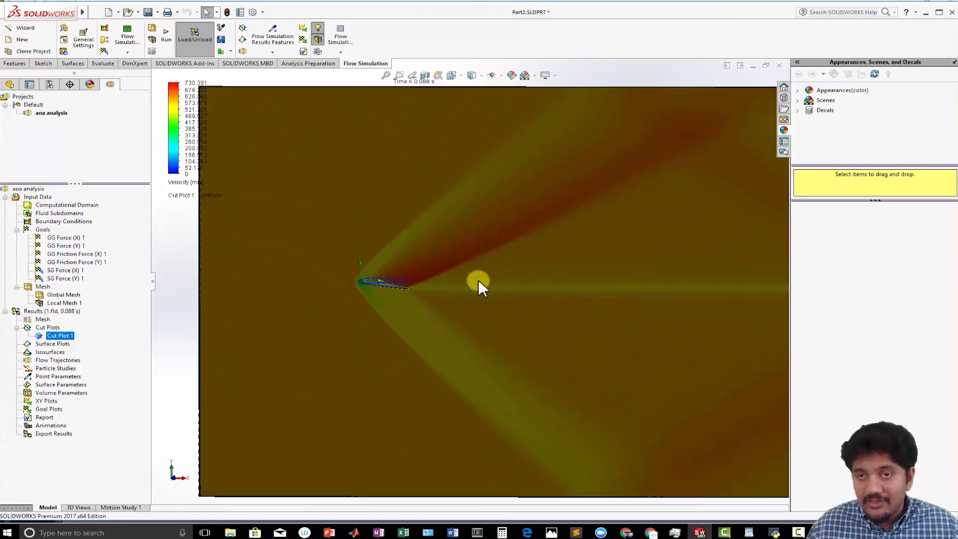
{"action": "scroll", "coordinate": [449, 308], "scroll_direction": "up", "scroll_amount": 4}
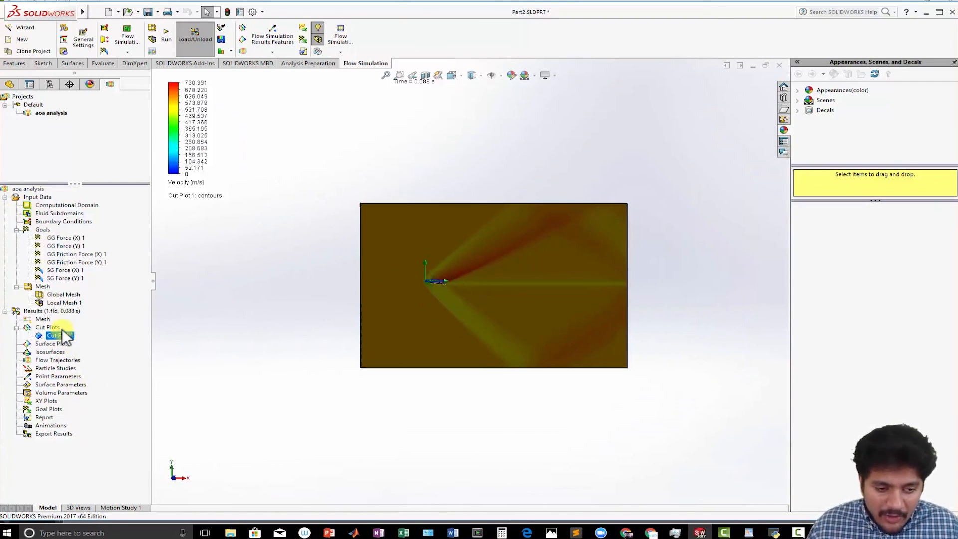
{"action": "right_click", "coordinate": [49, 409]}
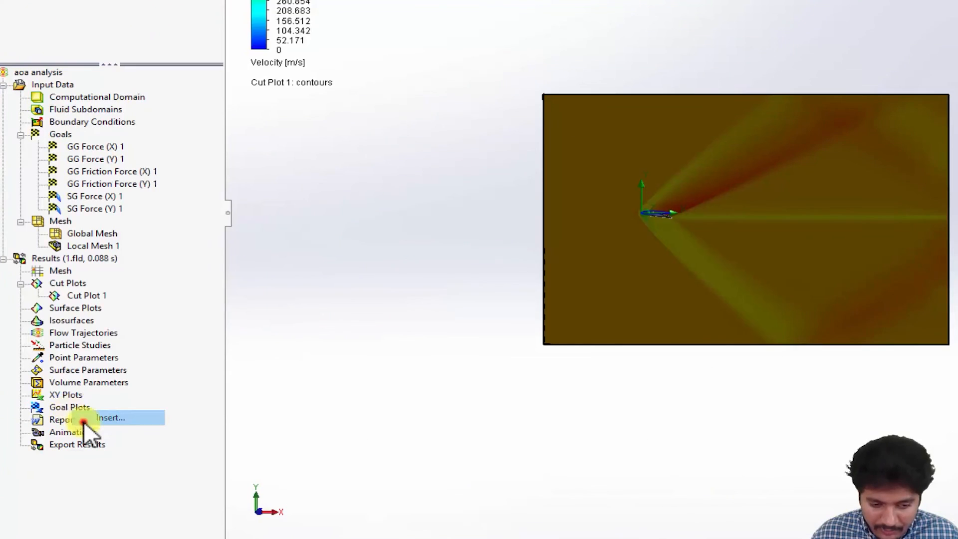
{"action": "left_click", "coordinate": [58, 419]}
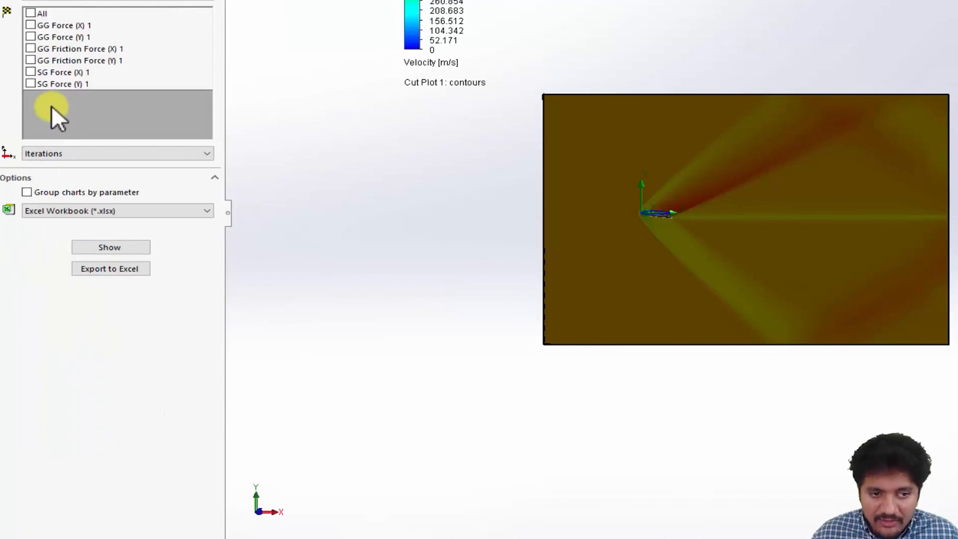
{"action": "left_click", "coordinate": [30, 72]}
{"action": "left_click", "coordinate": [31, 84]}
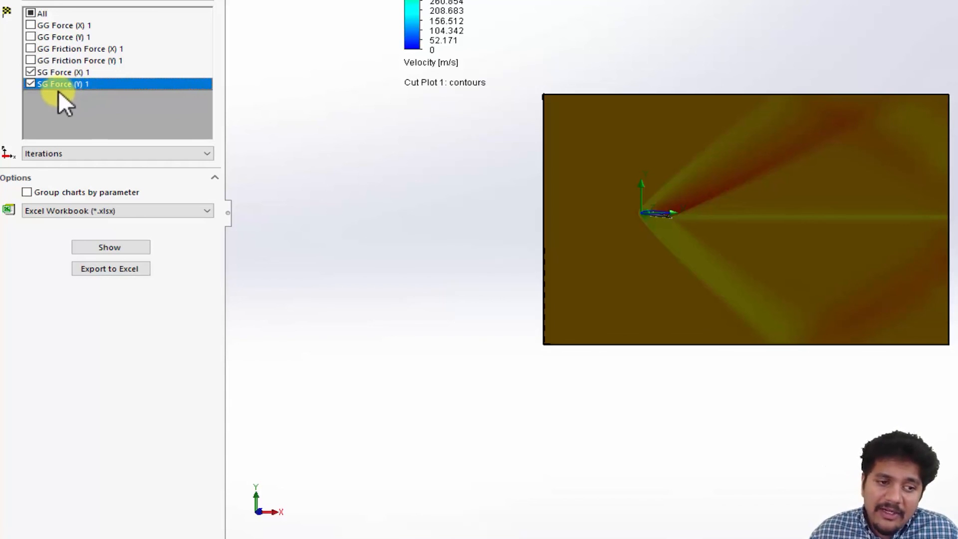
{"action": "left_click", "coordinate": [115, 246]}
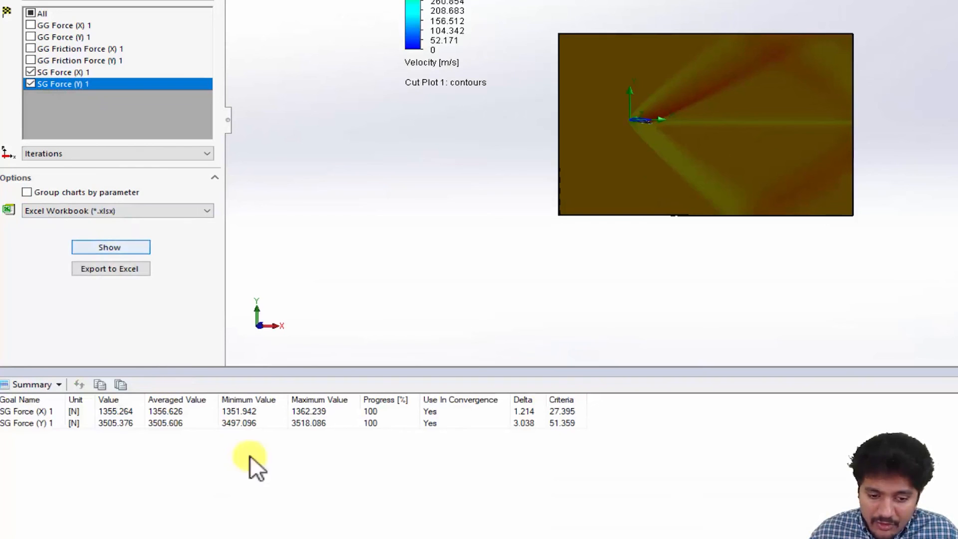